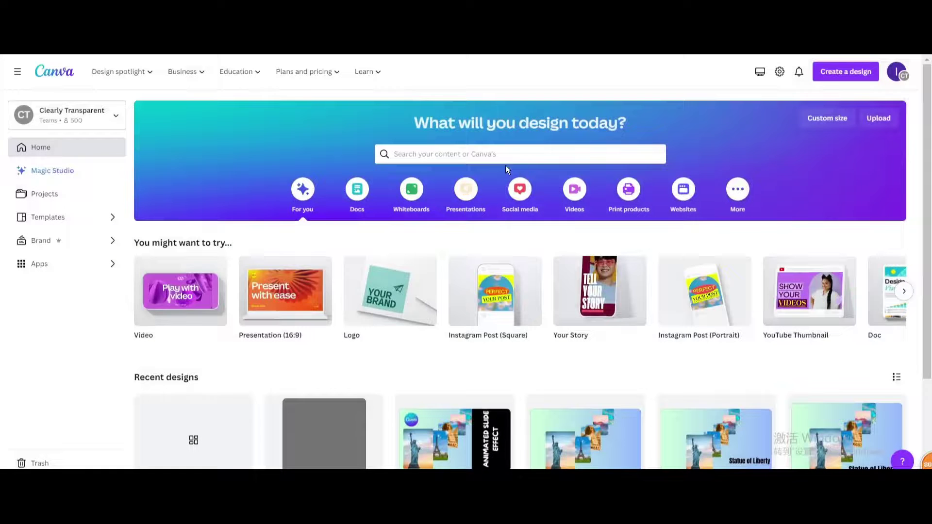
- Create a blank Facebook Video design with a solid grey page background
{"action": "left_click", "coordinate": [575, 189]}
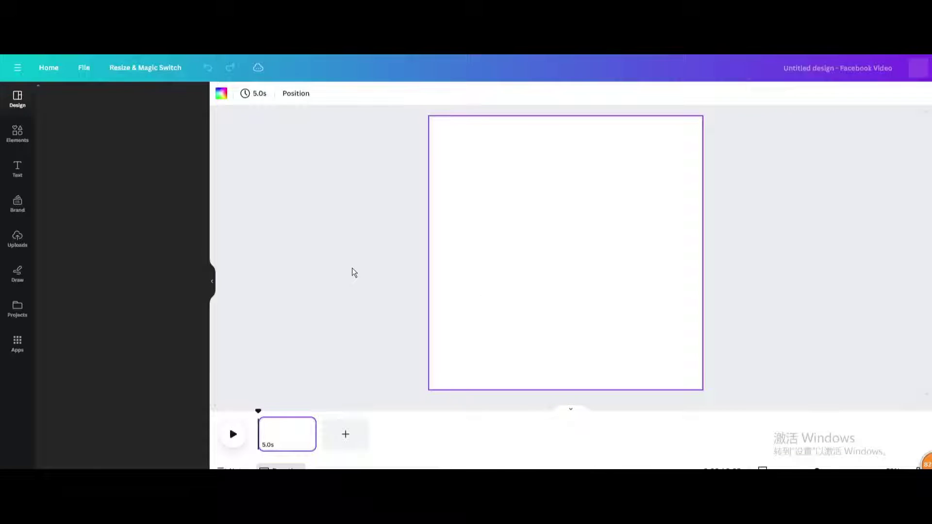
{"action": "left_click", "coordinate": [221, 94]}
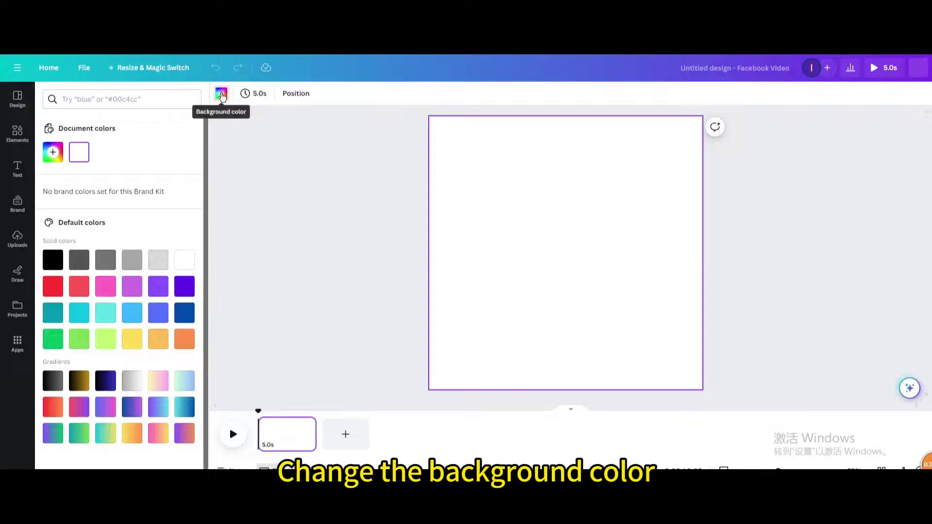
{"action": "left_click", "coordinate": [107, 262]}
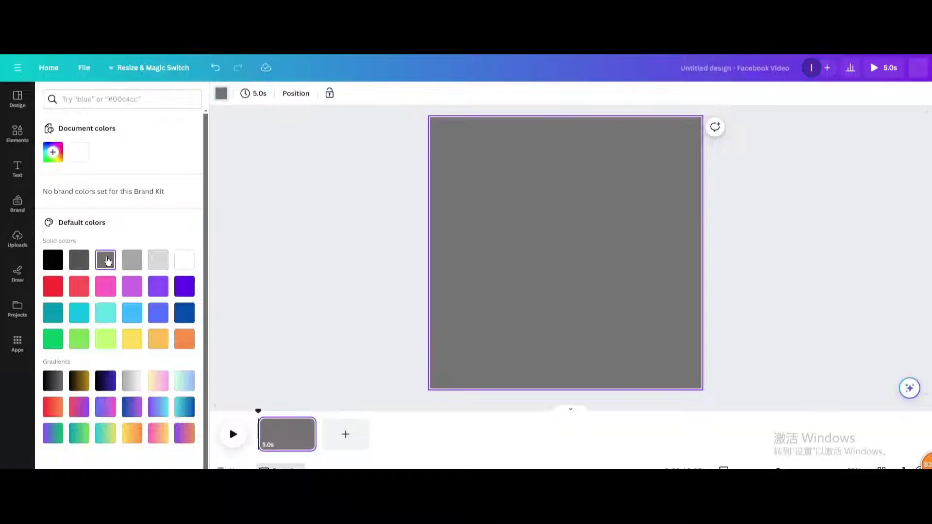
- Search Elements for 'holo' stickers, filter to Graphics, and scroll down to the diamond sticker
{"action": "left_click", "coordinate": [18, 132]}
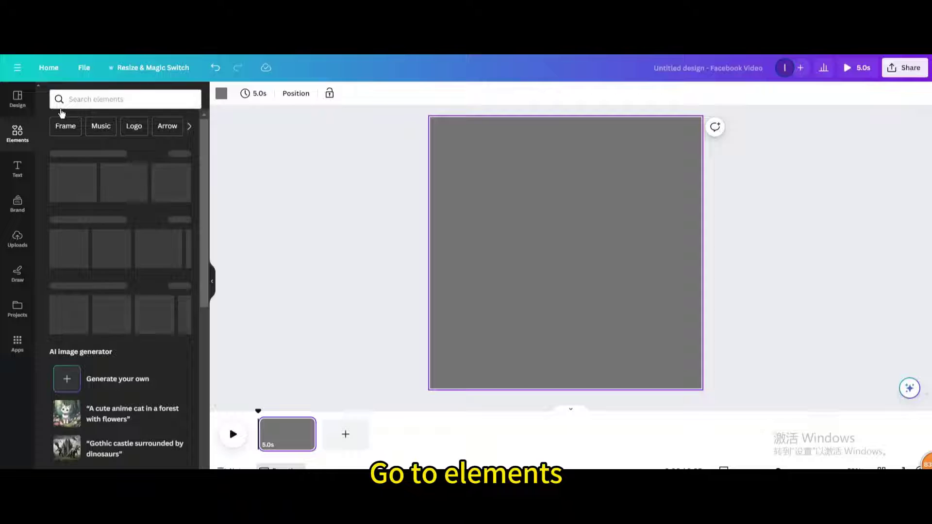
{"action": "type", "text": "holo"}
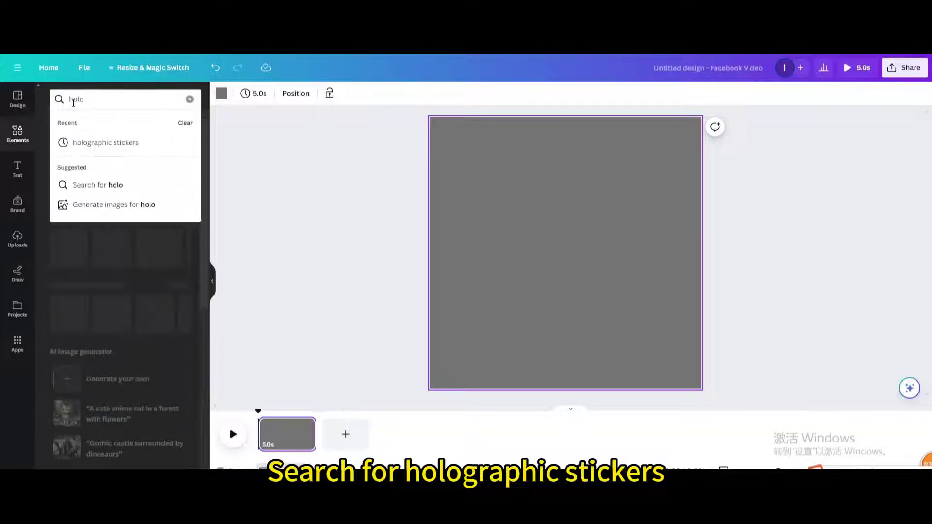
{"action": "left_click", "coordinate": [84, 142]}
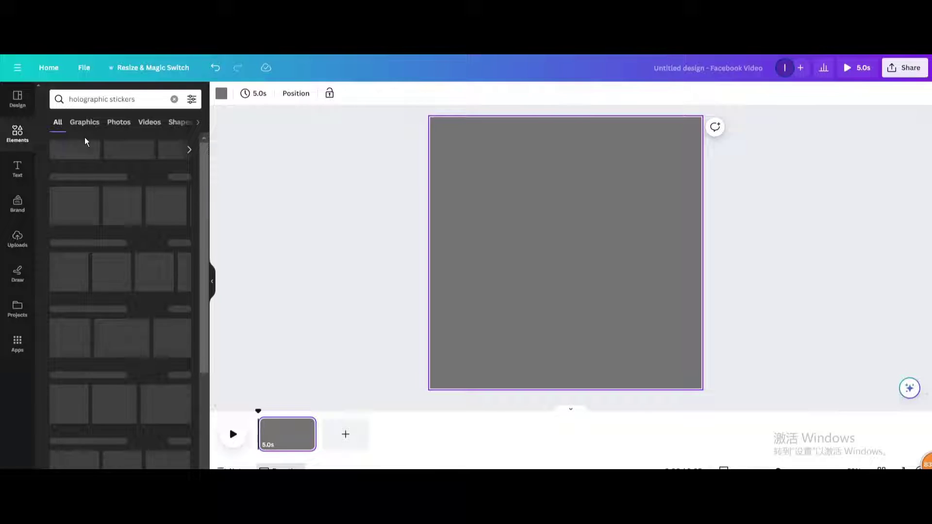
{"action": "left_click", "coordinate": [82, 123]}
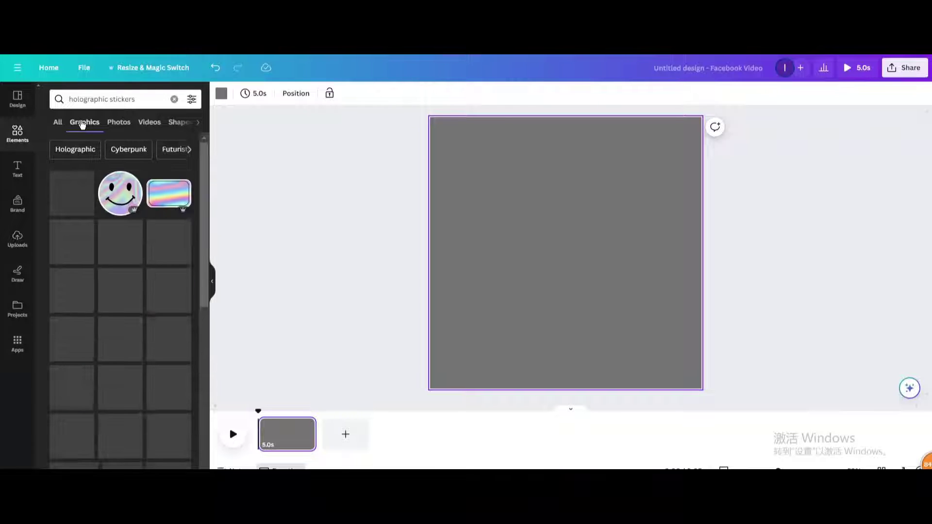
{"action": "scroll", "coordinate": [128, 231], "scroll_direction": "down", "scroll_amount": 3}
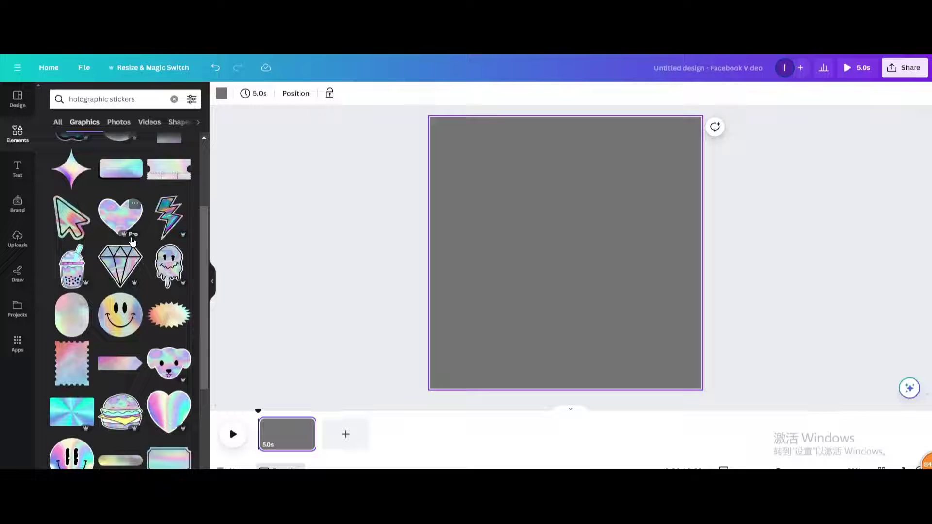
{"action": "scroll", "coordinate": [132, 241], "scroll_direction": "down", "scroll_amount": 2}
{"action": "scroll", "coordinate": [134, 250], "scroll_direction": "down", "scroll_amount": 1}
{"action": "scroll", "coordinate": [136, 262], "scroll_direction": "down", "scroll_amount": 3}
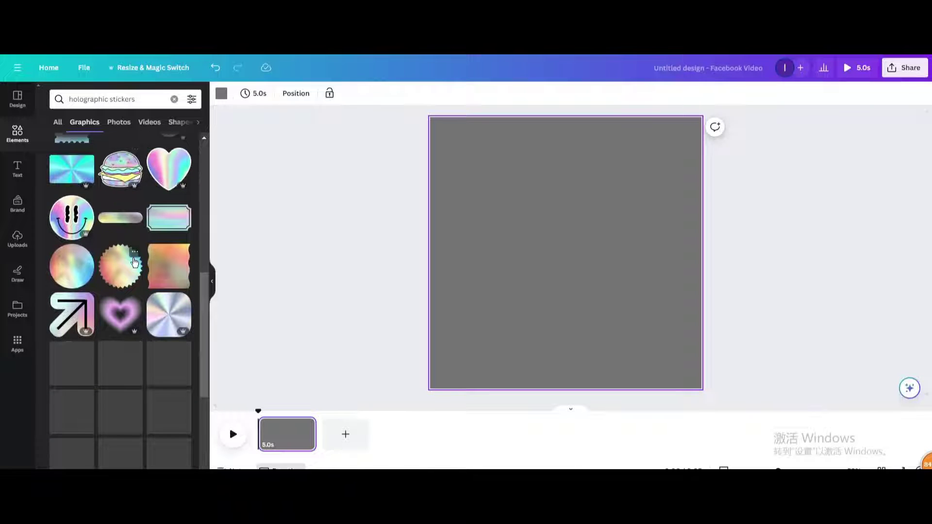
{"action": "scroll", "coordinate": [135, 262], "scroll_direction": "down", "scroll_amount": 3}
{"action": "scroll", "coordinate": [134, 259], "scroll_direction": "down", "scroll_amount": 2}
{"action": "scroll", "coordinate": [133, 259], "scroll_direction": "down", "scroll_amount": 1}
{"action": "scroll", "coordinate": [102, 281], "scroll_direction": "down", "scroll_amount": 1}
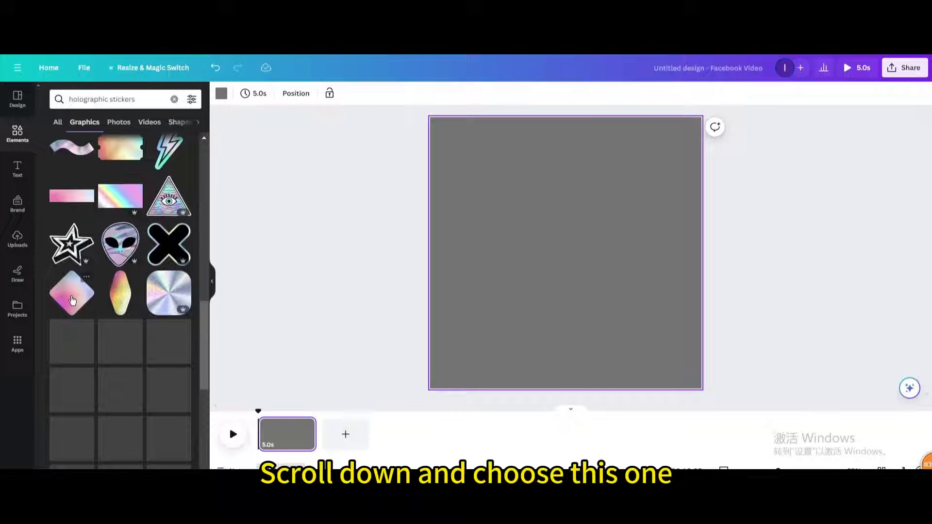
- Add the holographic diamond sticker, shrink it, and centre it on the page
{"action": "left_click", "coordinate": [72, 300]}
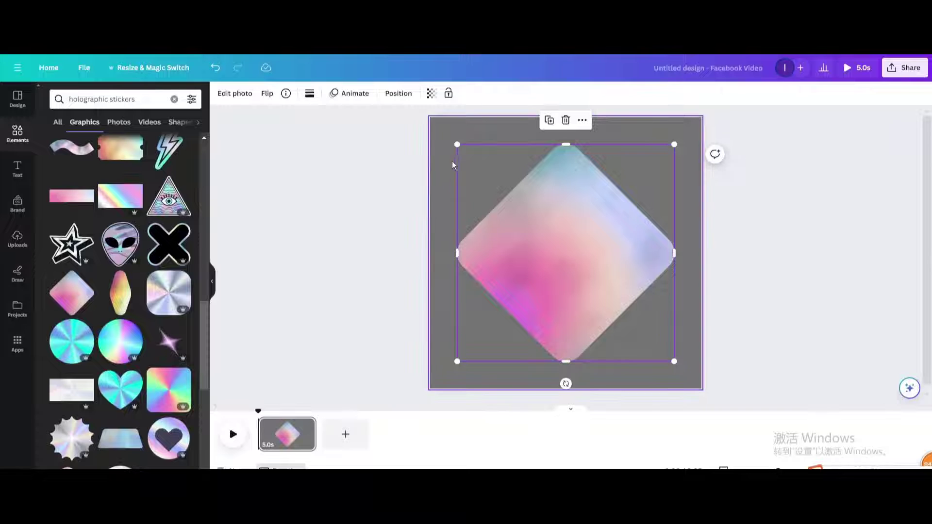
{"action": "left_click_drag", "start_coordinate": [457, 144], "coordinate": [543, 232]}
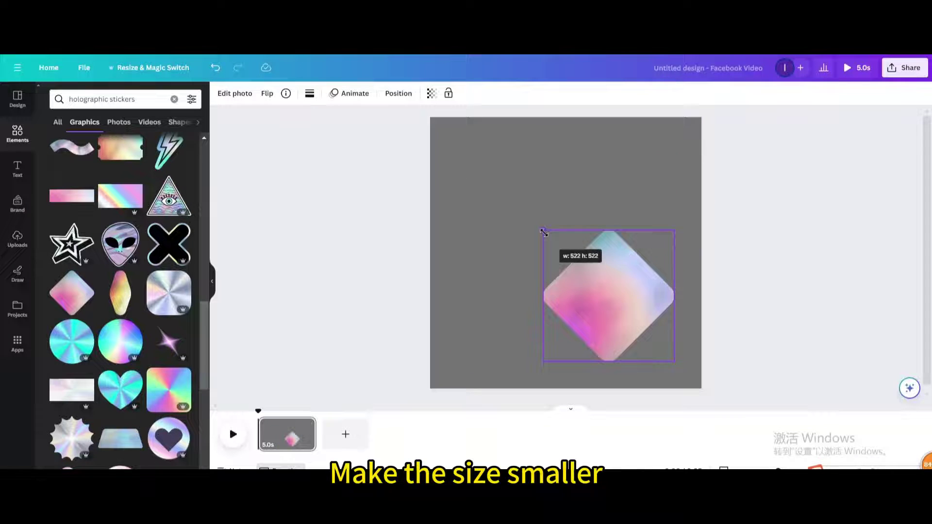
{"action": "mouse_move", "coordinate": [585, 269]}
{"action": "left_mouse_down"}
{"action": "mouse_move", "coordinate": [545, 223]}
{"action": "mouse_move", "coordinate": [537, 231]}
{"action": "left_mouse_up"}
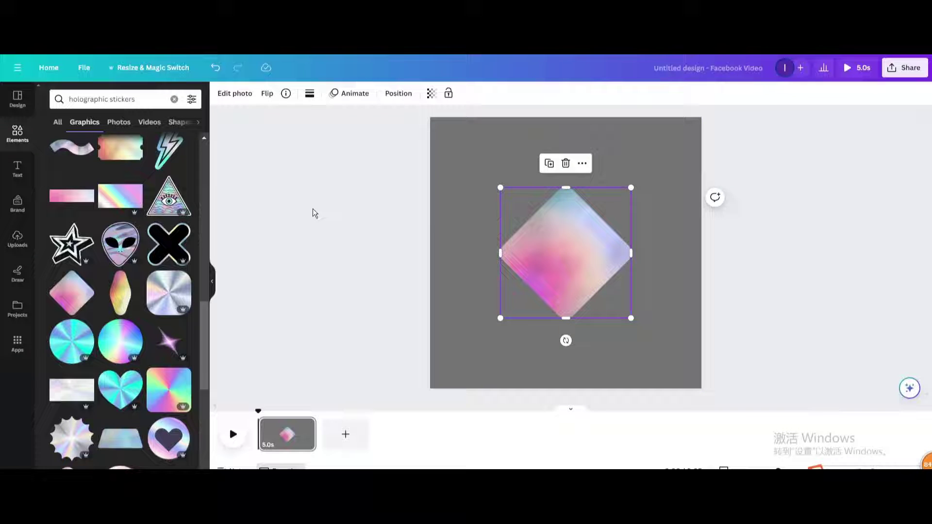
- Add a two-line heading reading 'CANVAS CREATIONS', switched to uppercase
{"action": "left_click", "coordinate": [17, 169]}
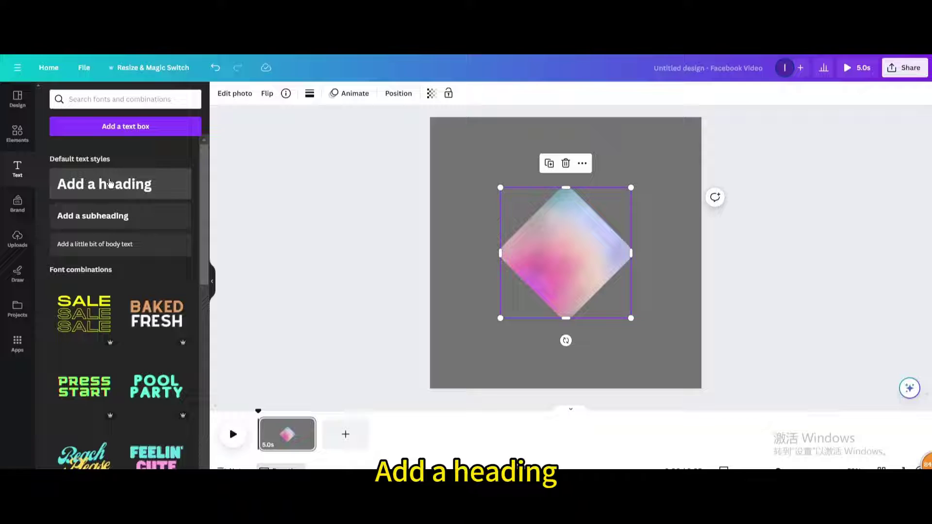
{"action": "left_click", "coordinate": [105, 184]}
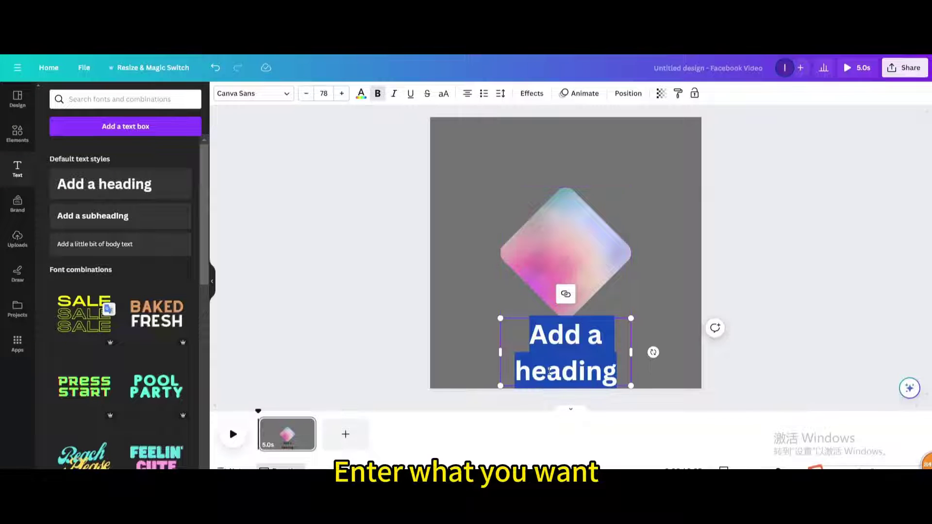
{"action": "type", "text": "canvas"}
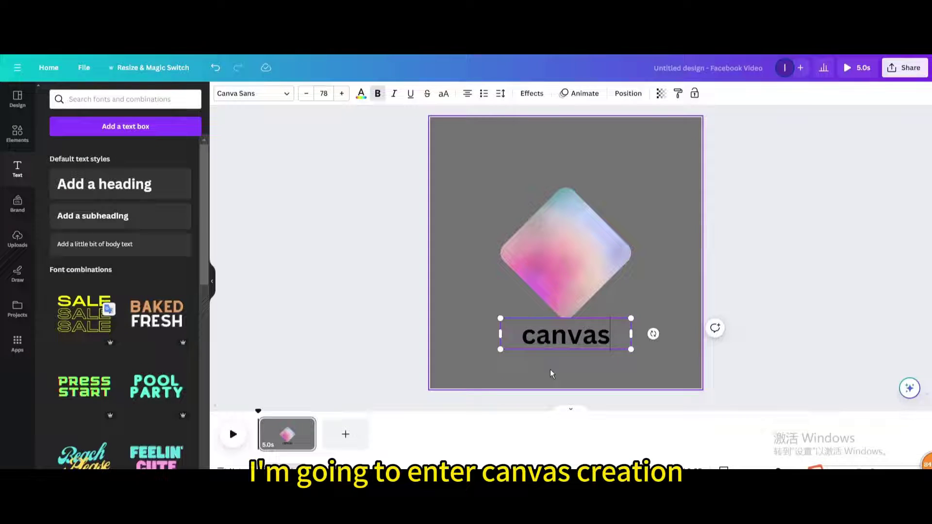
{"action": "key", "text": "Return"}
{"action": "type", "text": "reati"}
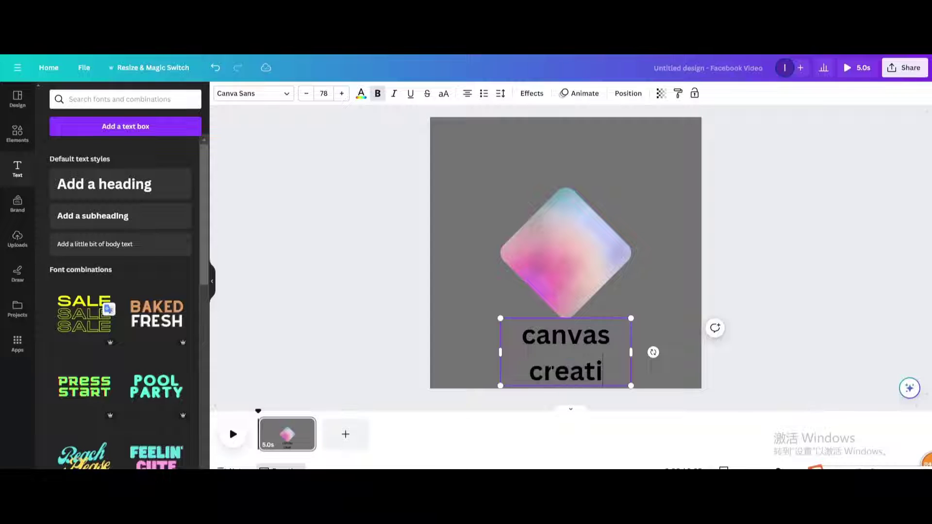
{"action": "type", "text": "ons"}
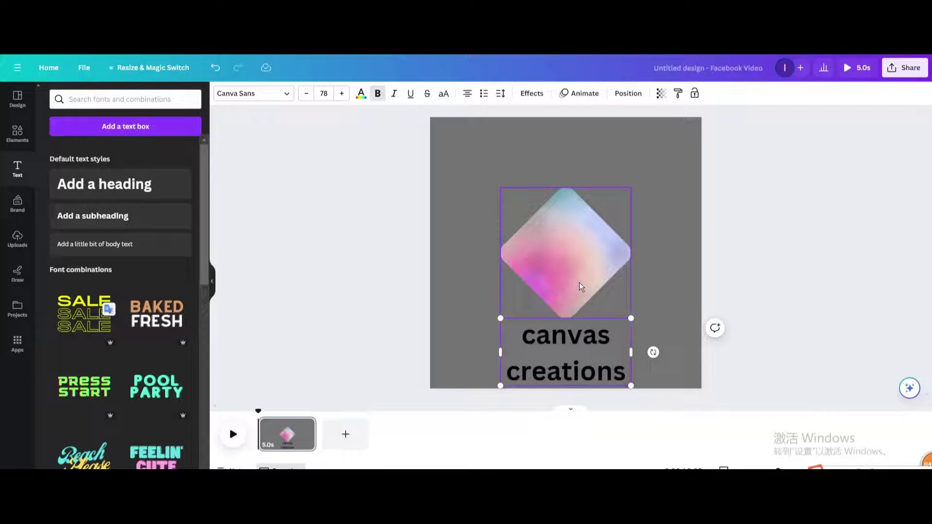
{"action": "left_click", "coordinate": [634, 301]}
{"action": "left_click", "coordinate": [588, 352]}
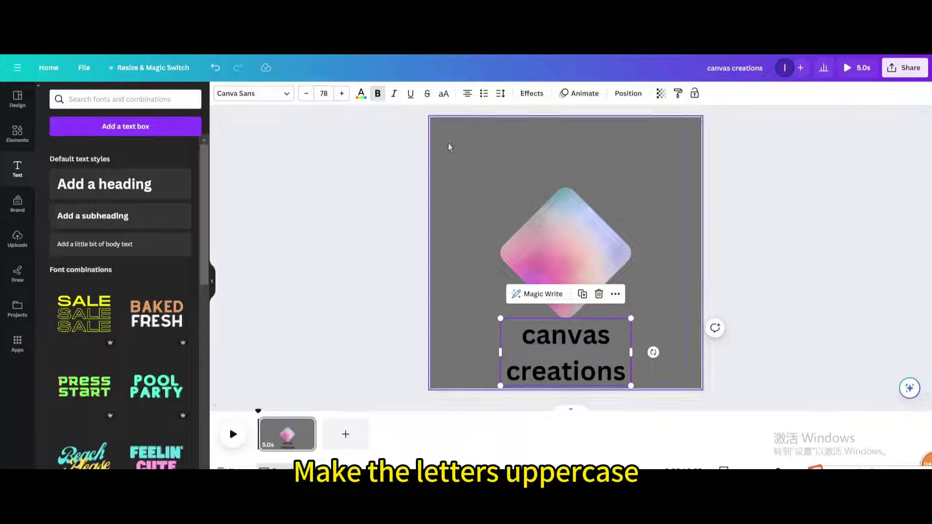
{"action": "left_click", "coordinate": [443, 93]}
- Set the heading in Anton with ~1.02 line spacing, shrunk and centred on the diamond
{"action": "left_click", "coordinate": [287, 95]}
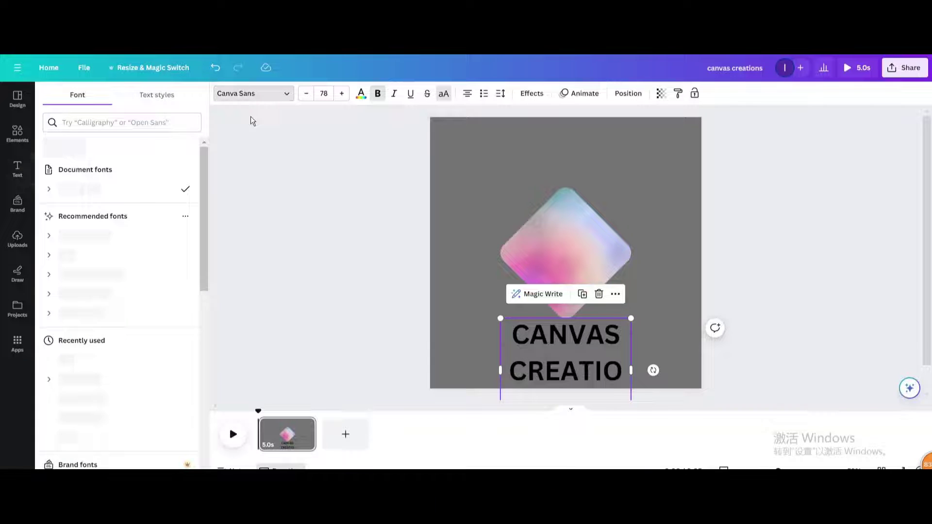
{"action": "left_click", "coordinate": [89, 364]}
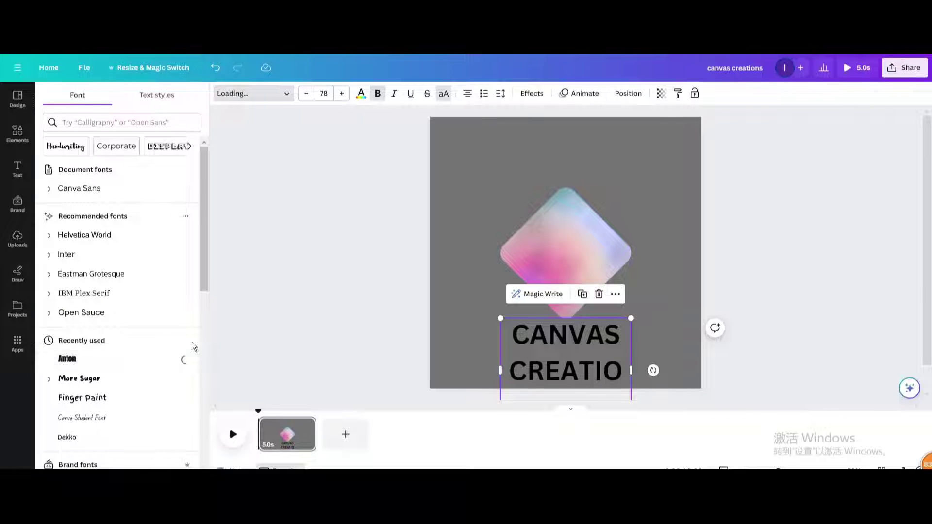
{"action": "left_click", "coordinate": [499, 94]}
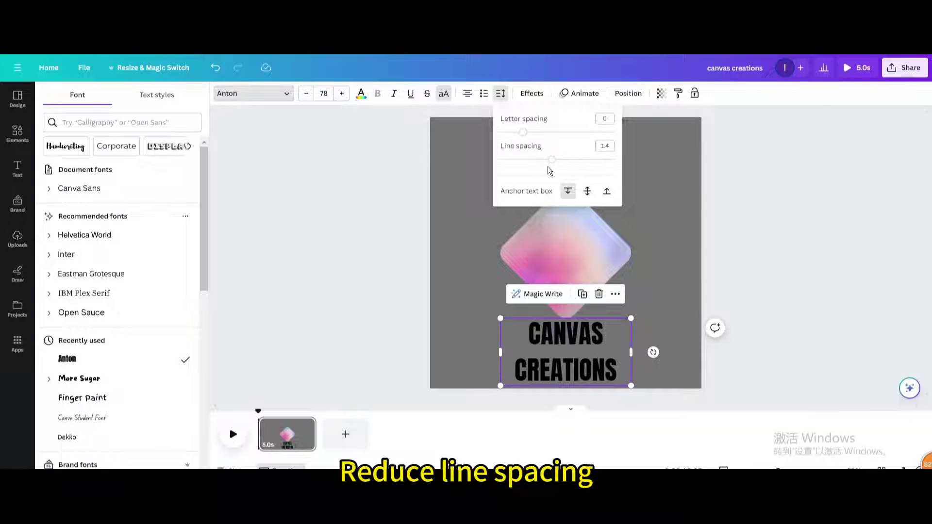
{"action": "left_click_drag", "start_coordinate": [551, 159], "coordinate": [533, 160]}
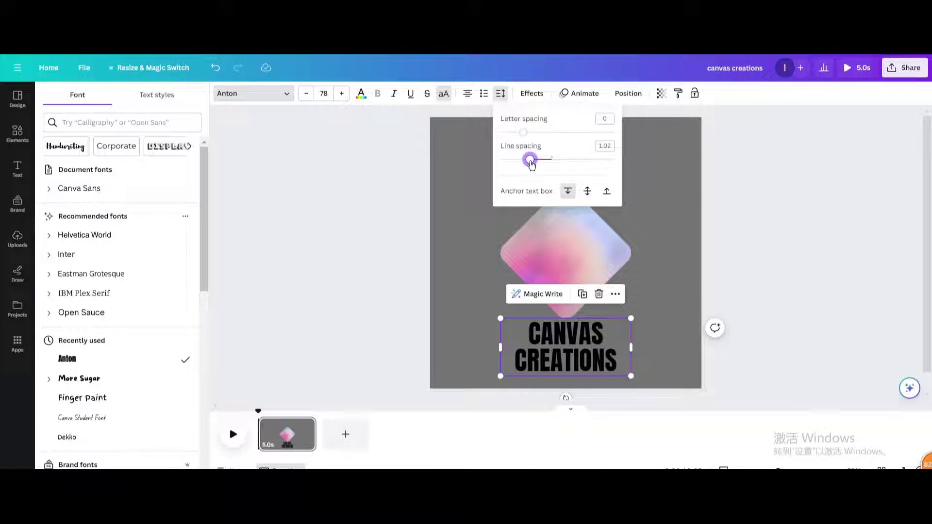
{"action": "left_click", "coordinate": [648, 280]}
{"action": "left_click_drag", "start_coordinate": [573, 339], "coordinate": [569, 247]}
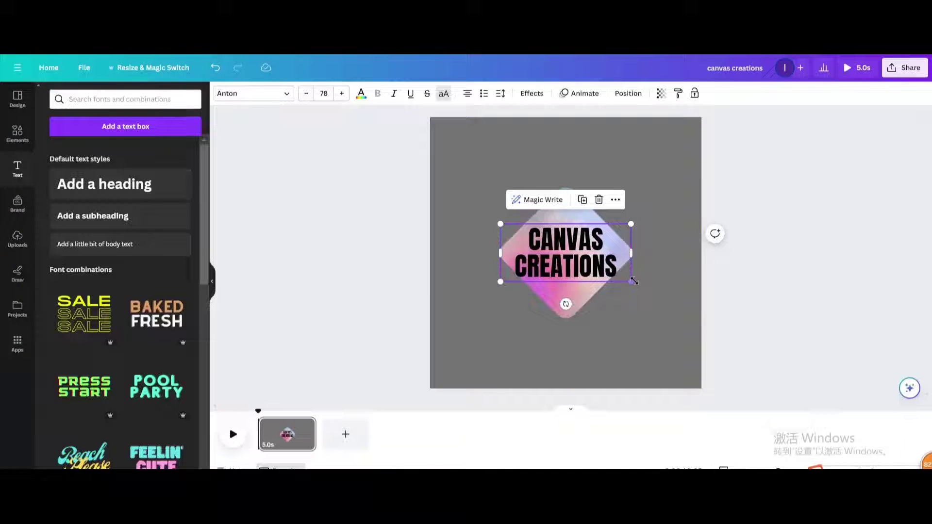
{"action": "left_click_drag", "start_coordinate": [631, 283], "coordinate": [584, 252]}
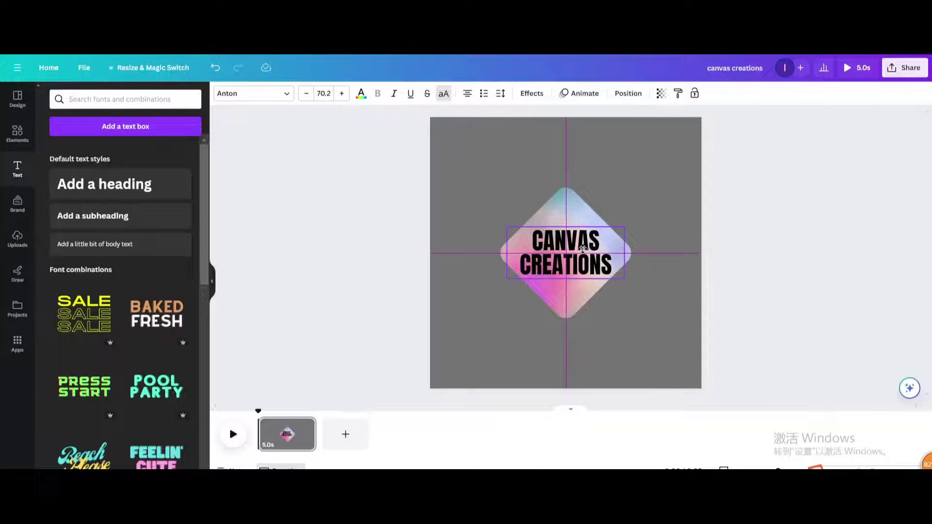
- Group heading and diamond, add six blank pages, and move the logo page last
{"action": "left_click_drag", "start_coordinate": [483, 185], "coordinate": [562, 167]}
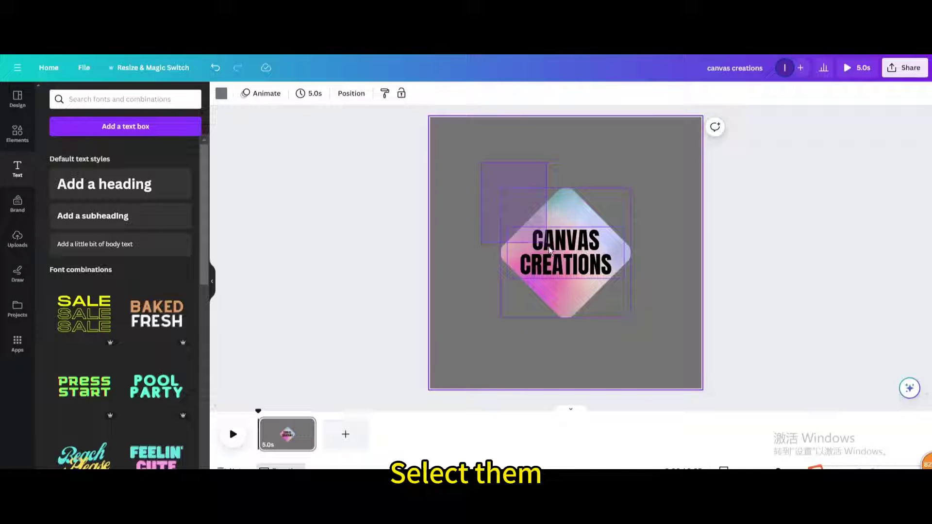
{"action": "left_click", "coordinate": [573, 163]}
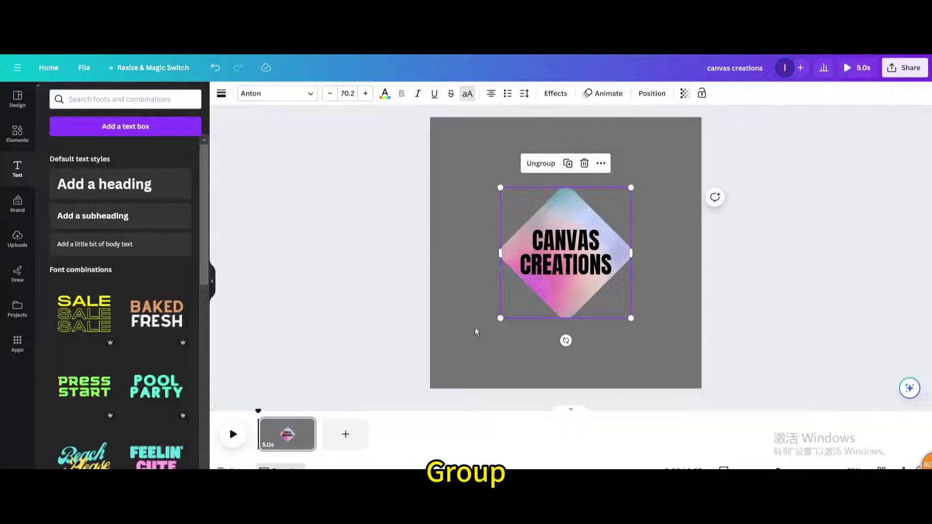
{"action": "left_click", "coordinate": [343, 436]}
{"action": "left_click", "coordinate": [411, 435]}
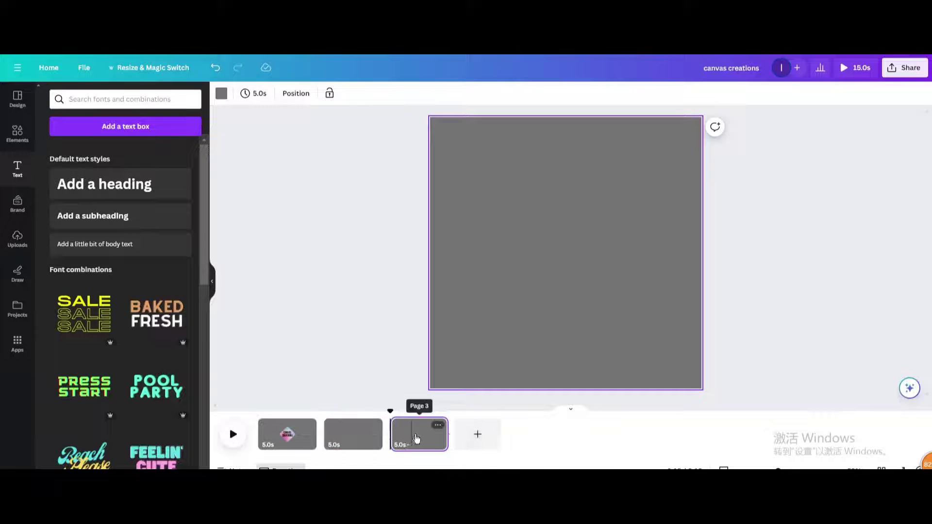
{"action": "left_click", "coordinate": [467, 438]}
{"action": "left_click", "coordinate": [529, 437]}
{"action": "left_click", "coordinate": [606, 438]}
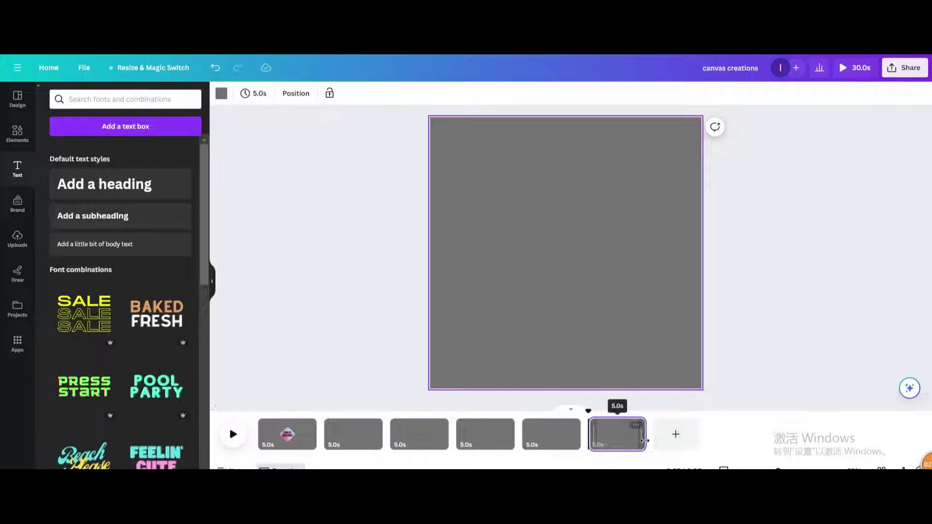
{"action": "left_click", "coordinate": [675, 434]}
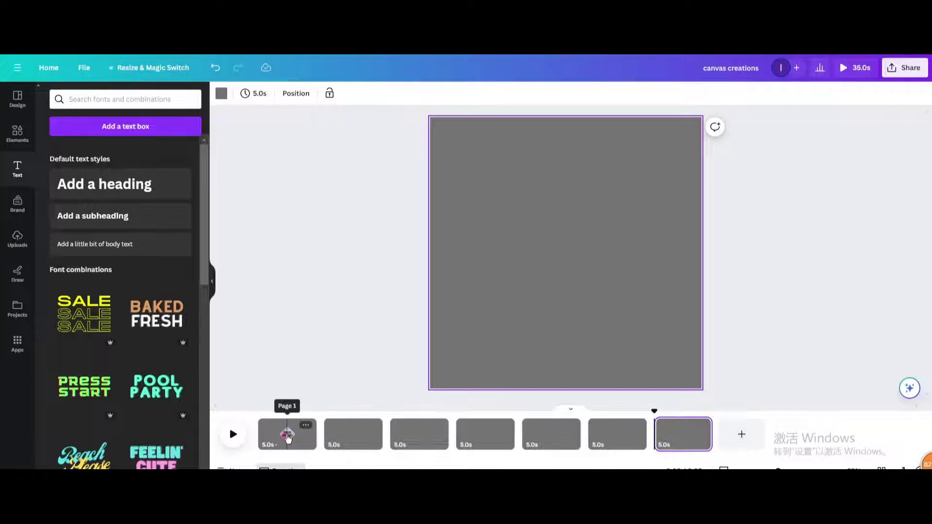
{"action": "left_click_drag", "start_coordinate": [287, 437], "coordinate": [549, 437]}
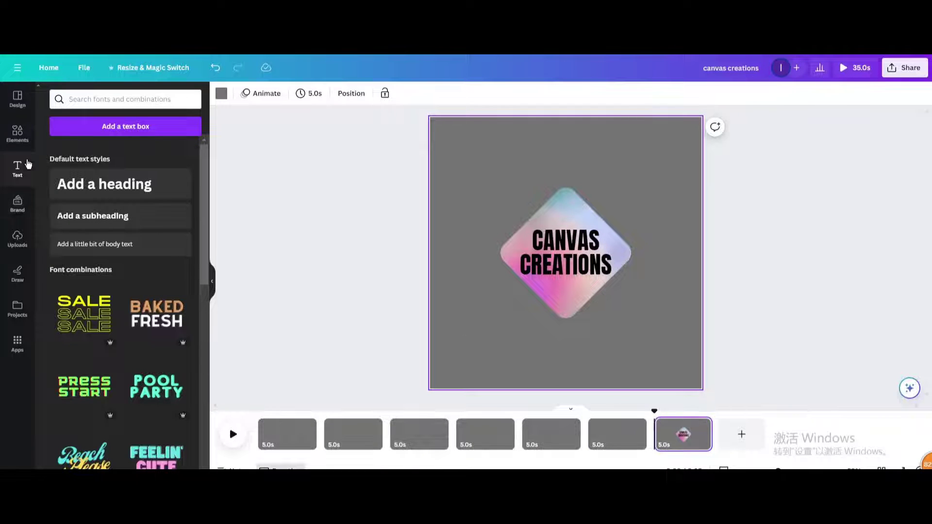
- Add a plain square shape and stretch it into a wide rectangle across the diamond
{"action": "left_click", "coordinate": [27, 144]}
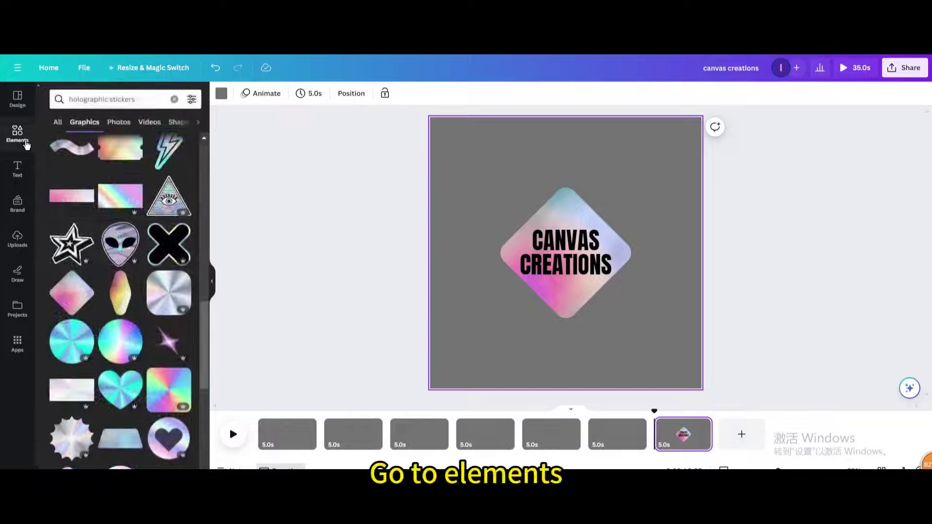
{"action": "left_click", "coordinate": [173, 99]}
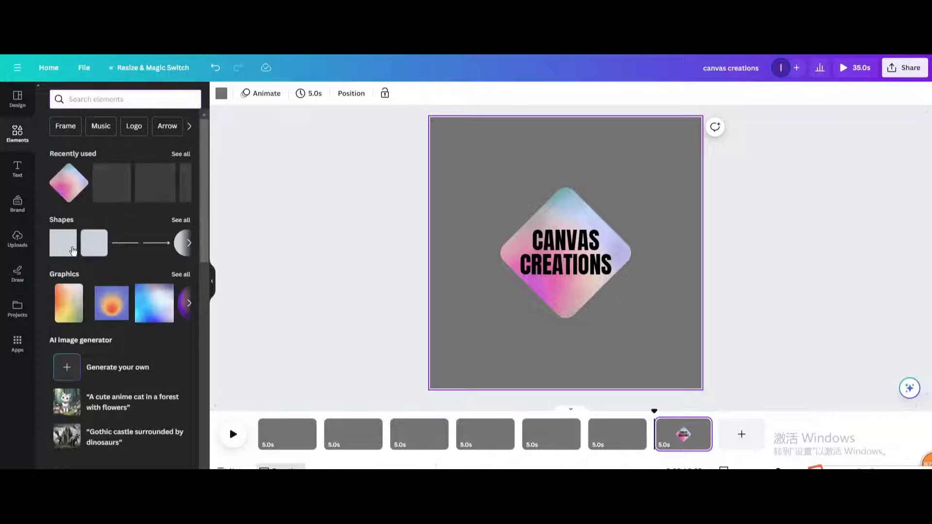
{"action": "left_click", "coordinate": [73, 250]}
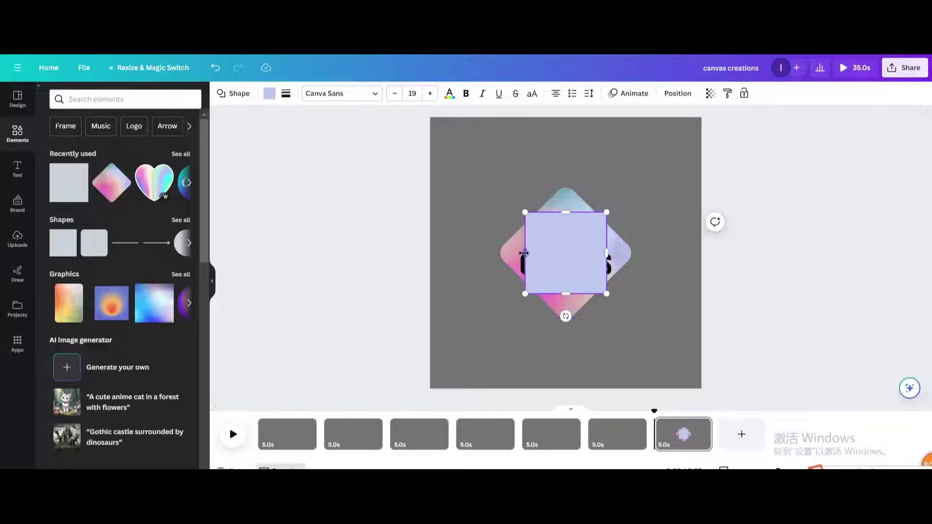
{"action": "left_click_drag", "start_coordinate": [525, 253], "coordinate": [454, 268]}
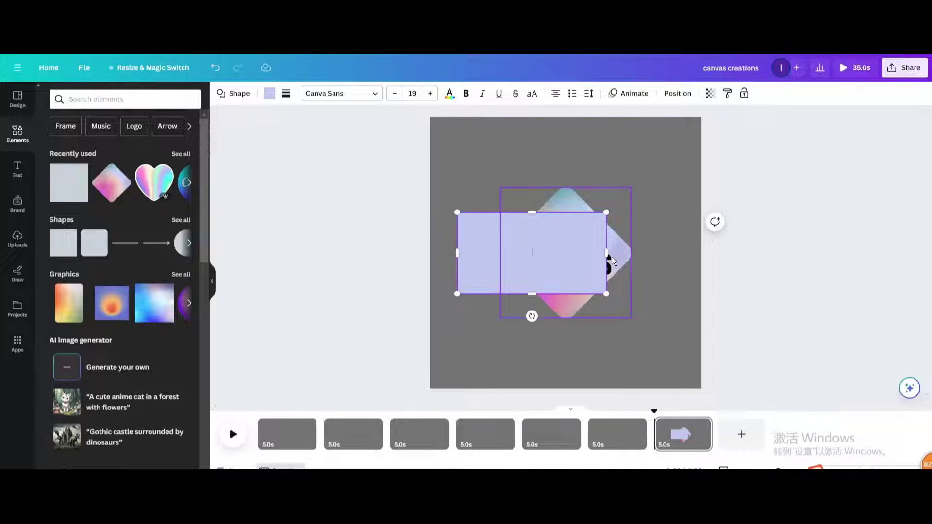
{"action": "left_click_drag", "start_coordinate": [606, 253], "coordinate": [655, 253]}
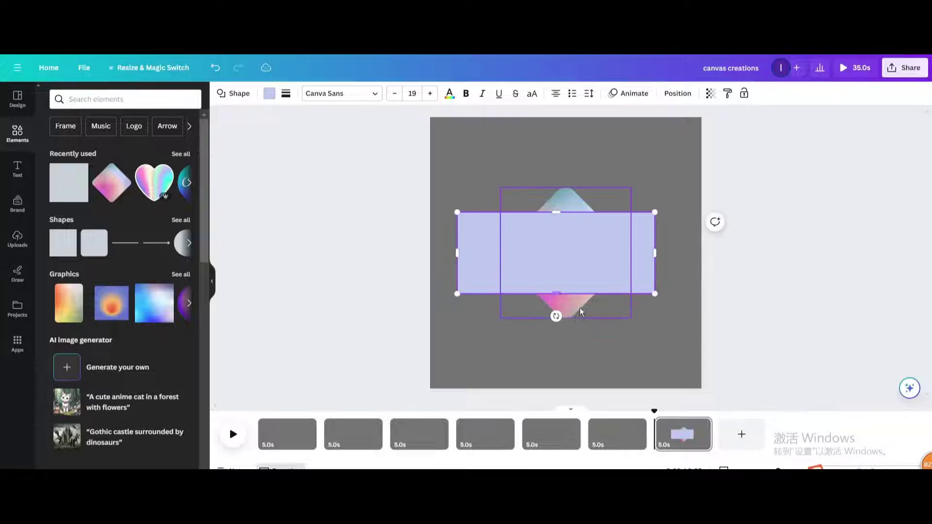
- Tilt the rectangle, move it to the lower right, and fill it with the background grey
{"action": "left_click_drag", "start_coordinate": [557, 316], "coordinate": [575, 318]}
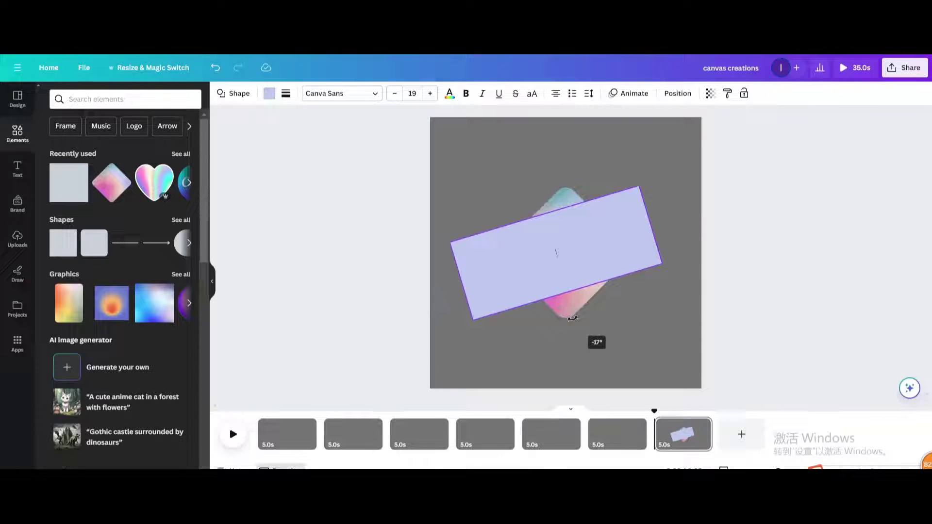
{"action": "left_click_drag", "start_coordinate": [560, 273], "coordinate": [596, 369]}
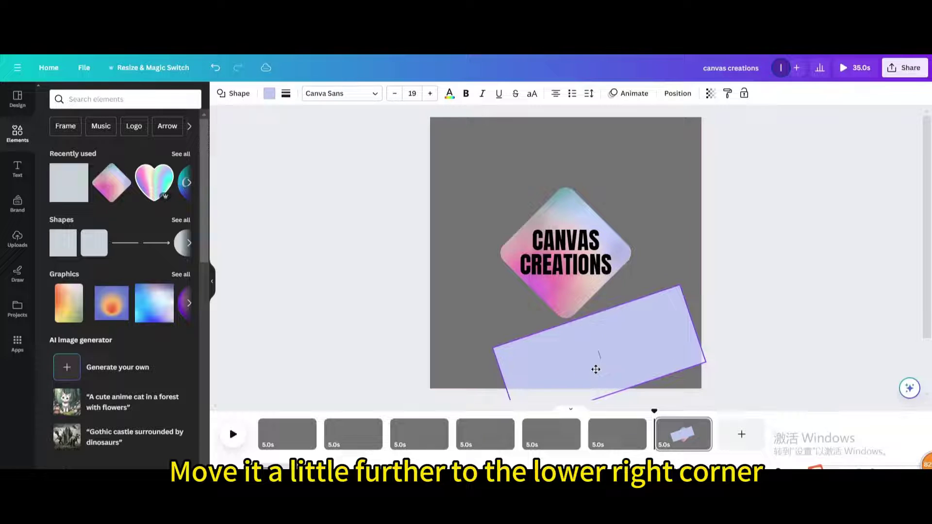
{"action": "left_click", "coordinate": [269, 94]}
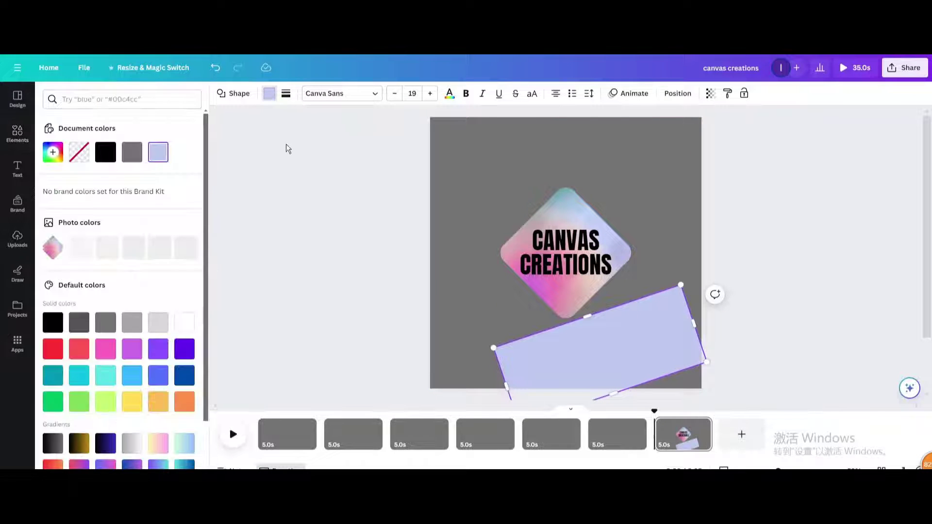
{"action": "left_click", "coordinate": [132, 153]}
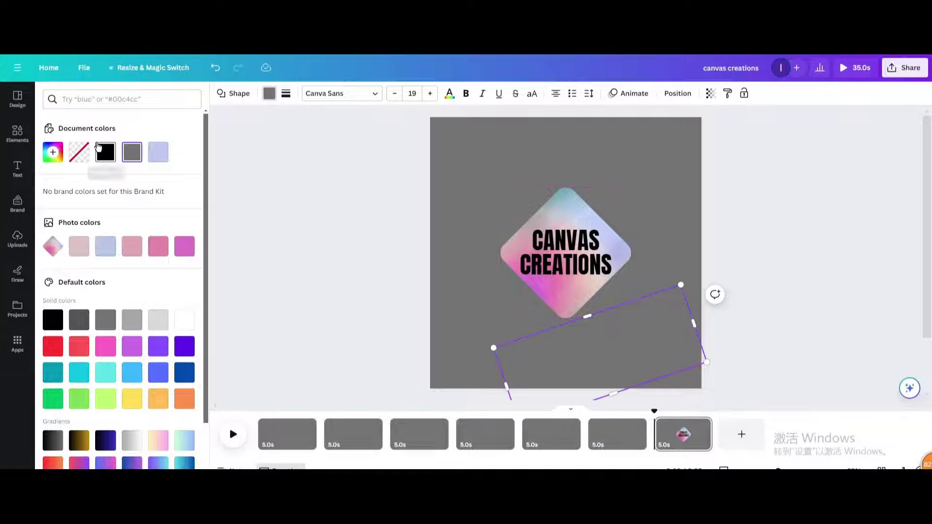
{"action": "left_click", "coordinate": [18, 138]}
{"action": "mouse_move", "coordinate": [110, 182]}
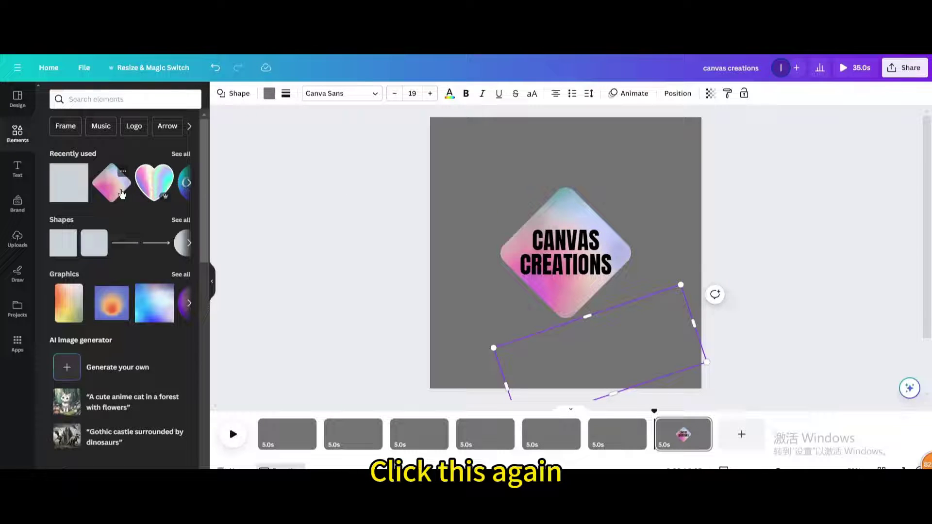
- Add a second gradient diamond, grey it with a custom duotone, and place it lower right
{"action": "left_click", "coordinate": [116, 195]}
{"action": "left_click_drag", "start_coordinate": [565, 241], "coordinate": [576, 262]}
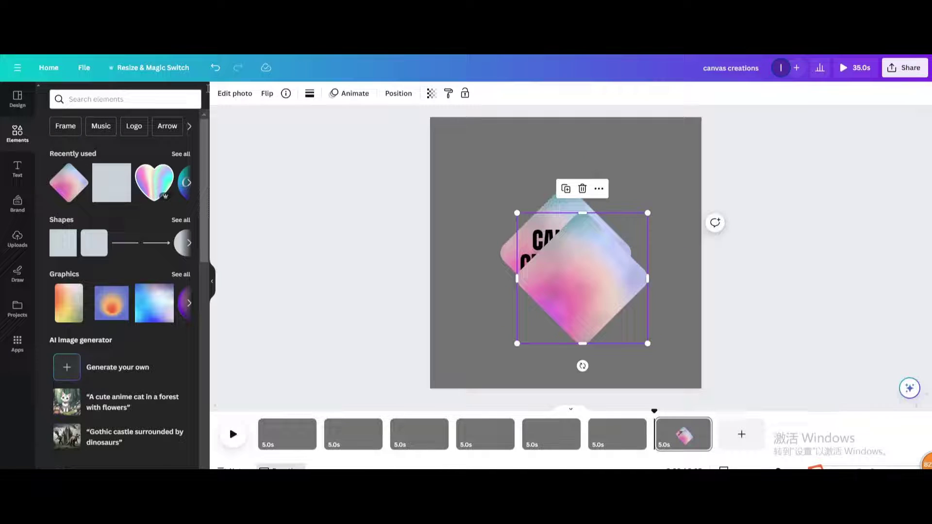
{"action": "left_click", "coordinate": [239, 97]}
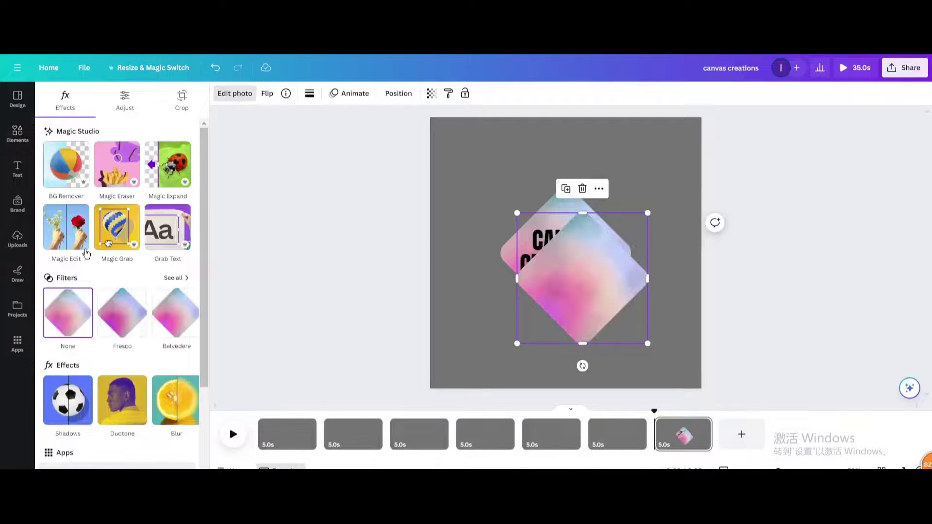
{"action": "left_click", "coordinate": [108, 395]}
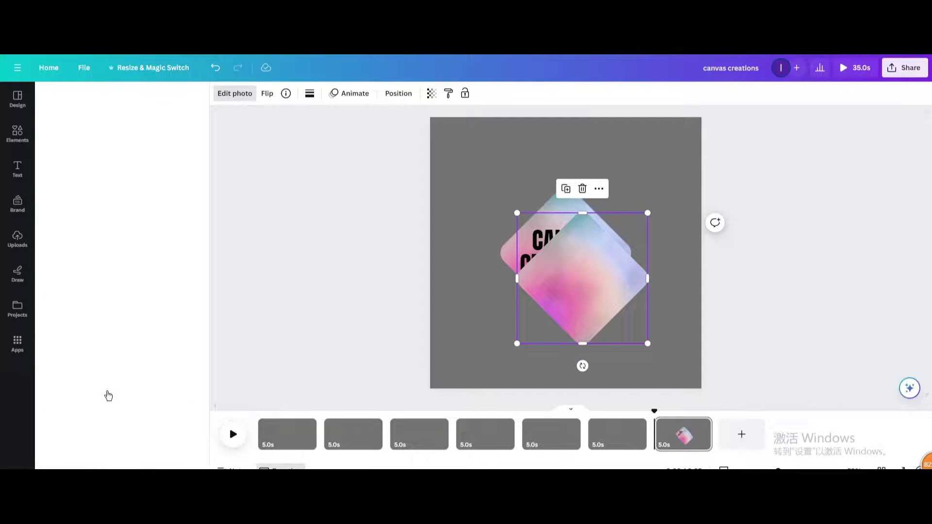
{"action": "left_click", "coordinate": [63, 202]}
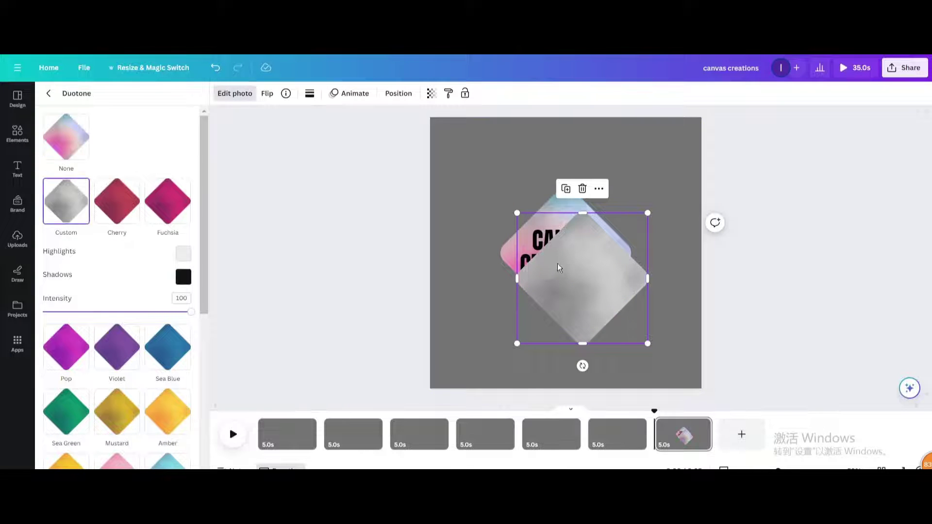
{"action": "left_click_drag", "start_coordinate": [582, 278], "coordinate": [623, 360]}
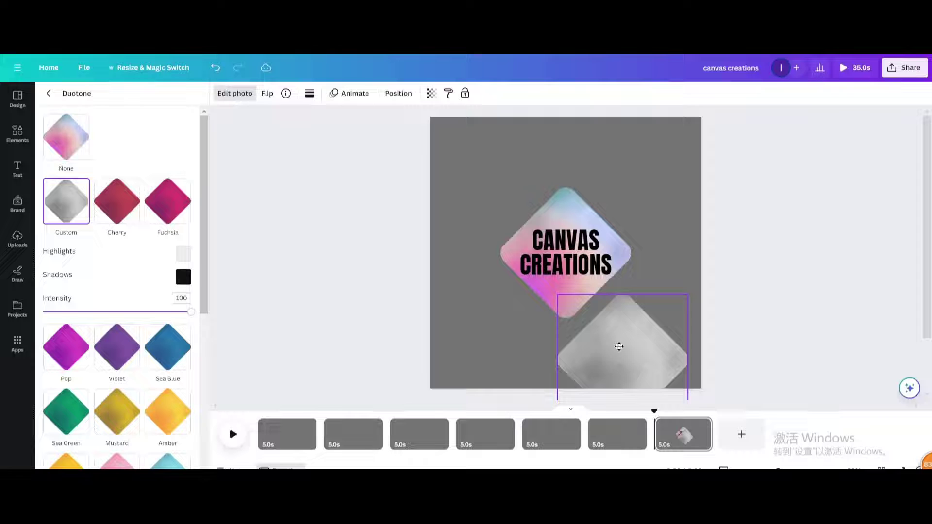
- Send the grey diamond one layer back and enlarge the rectangle to nearly hide it
{"action": "left_click", "coordinate": [398, 93]}
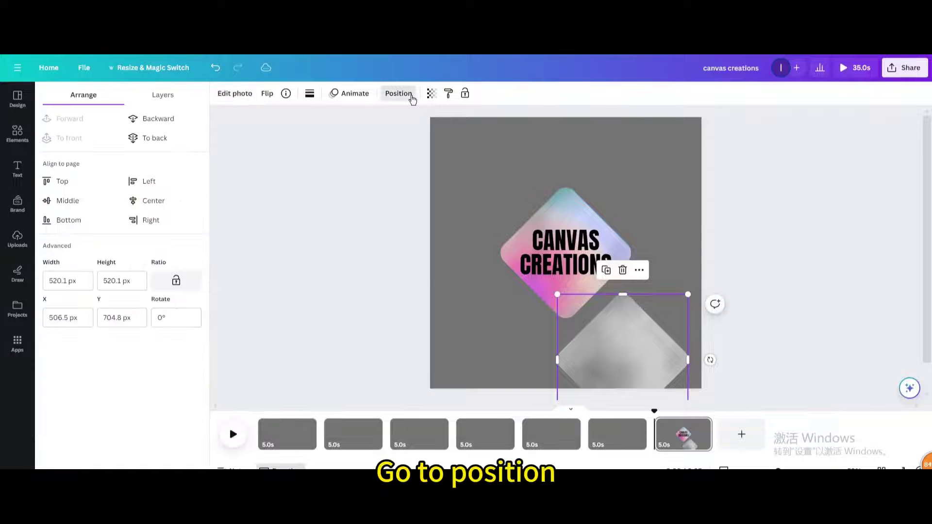
{"action": "left_click", "coordinate": [141, 123]}
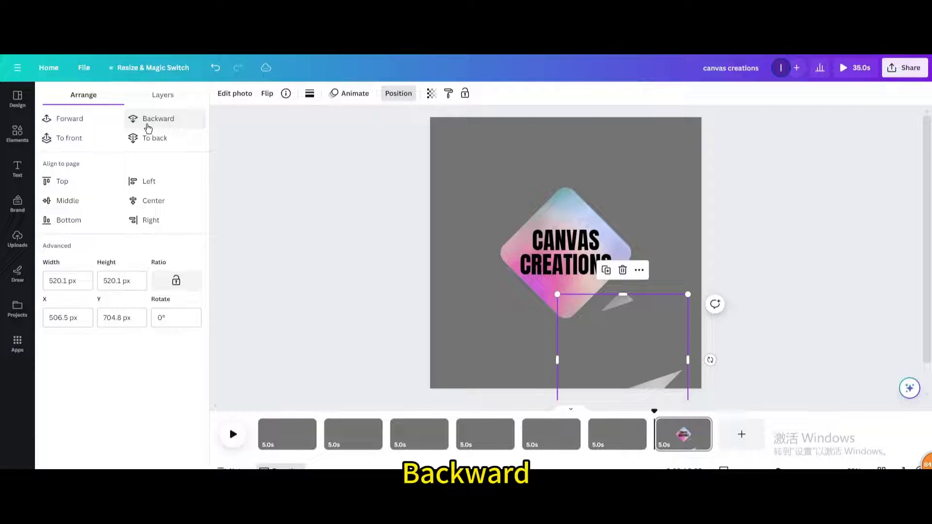
{"action": "left_click", "coordinate": [167, 95]}
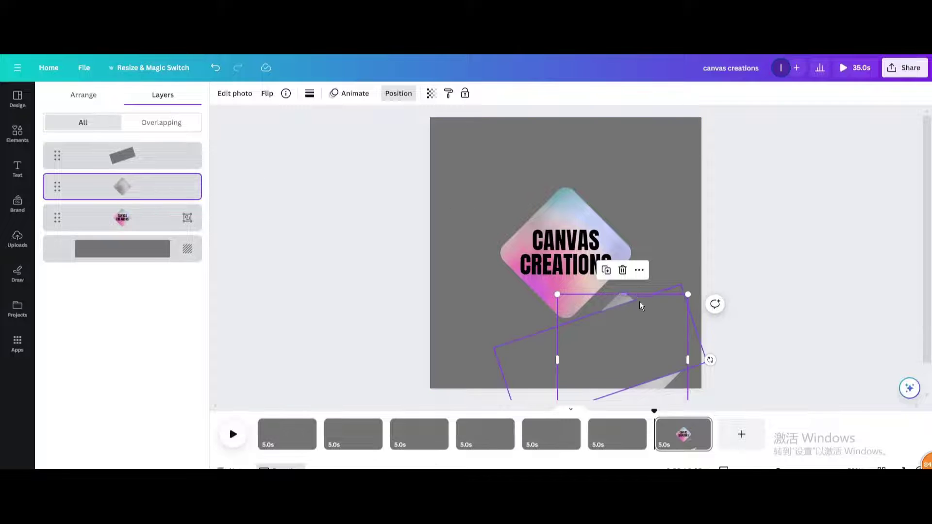
{"action": "left_click", "coordinate": [629, 375]}
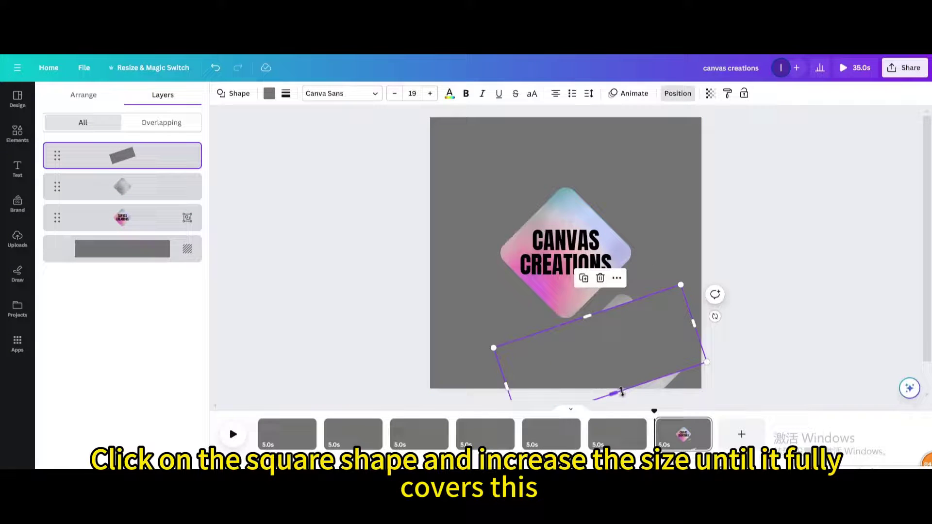
{"action": "left_click_drag", "start_coordinate": [623, 400], "coordinate": [626, 434]}
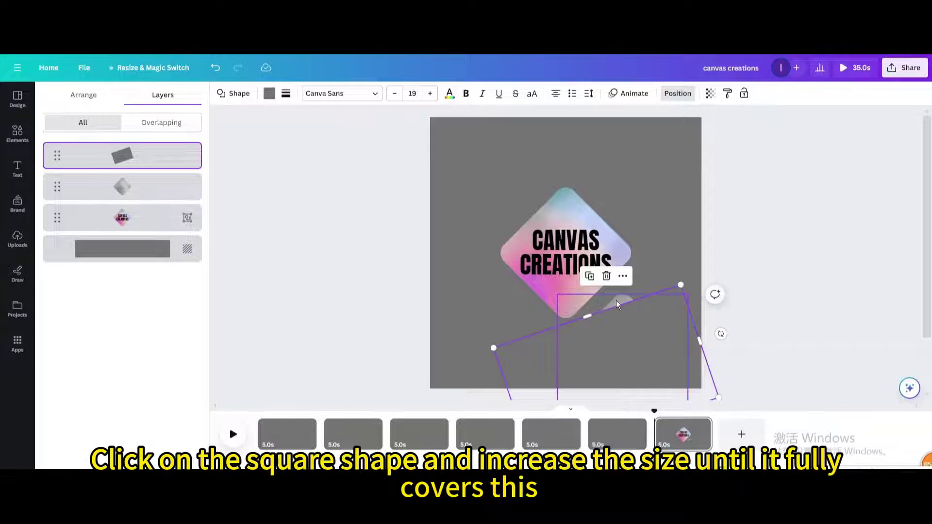
{"action": "left_click_drag", "start_coordinate": [617, 304], "coordinate": [620, 316]}
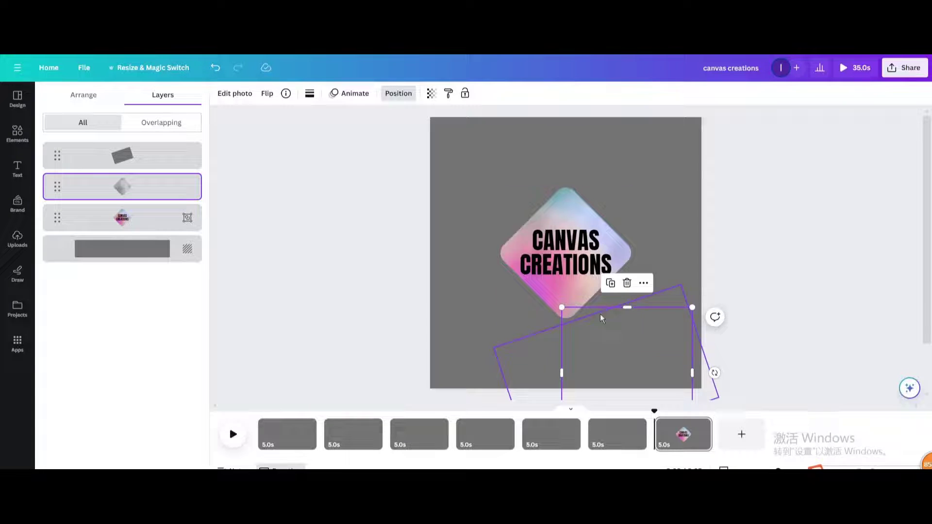
- Copy the CANVAS CREATIONS sticker layers and paste them onto page 6
{"action": "left_click_drag", "start_coordinate": [397, 177], "coordinate": [672, 371]}
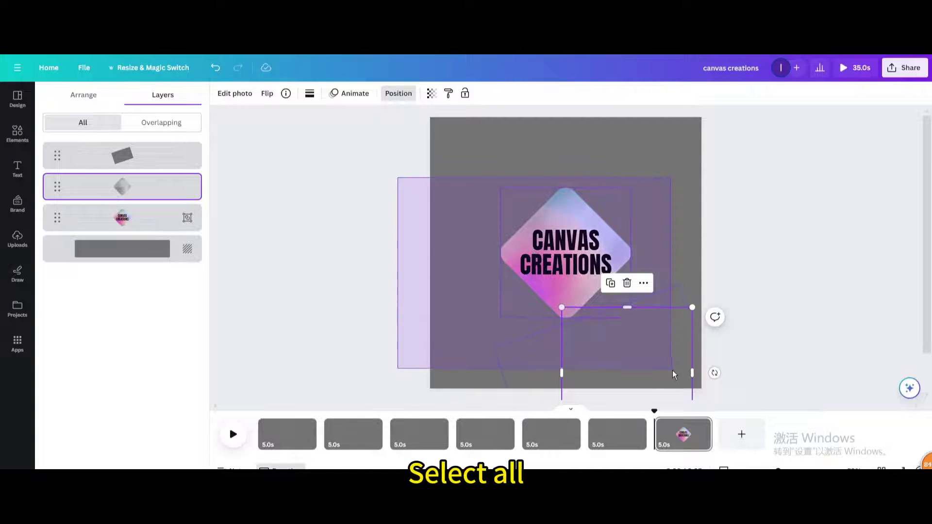
{"action": "right_click", "coordinate": [574, 206]}
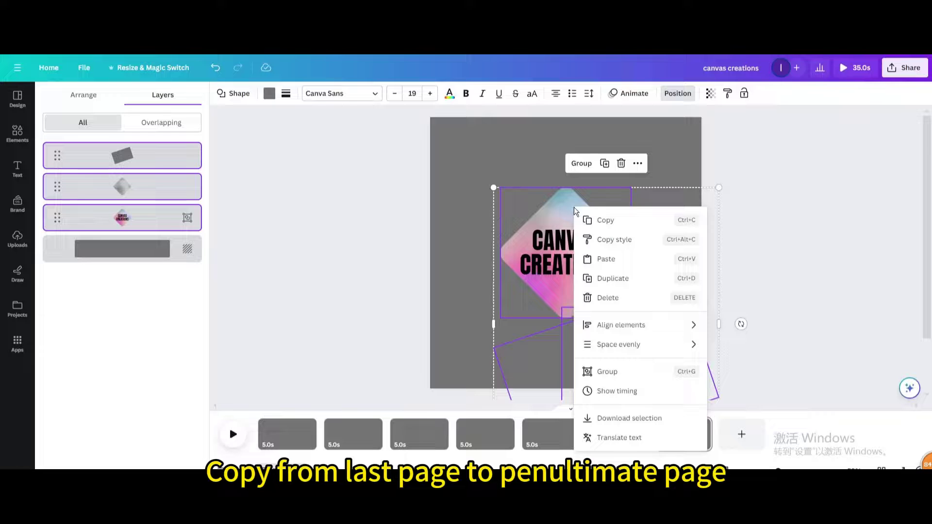
{"action": "left_click", "coordinate": [605, 220]}
{"action": "left_click", "coordinate": [610, 428]}
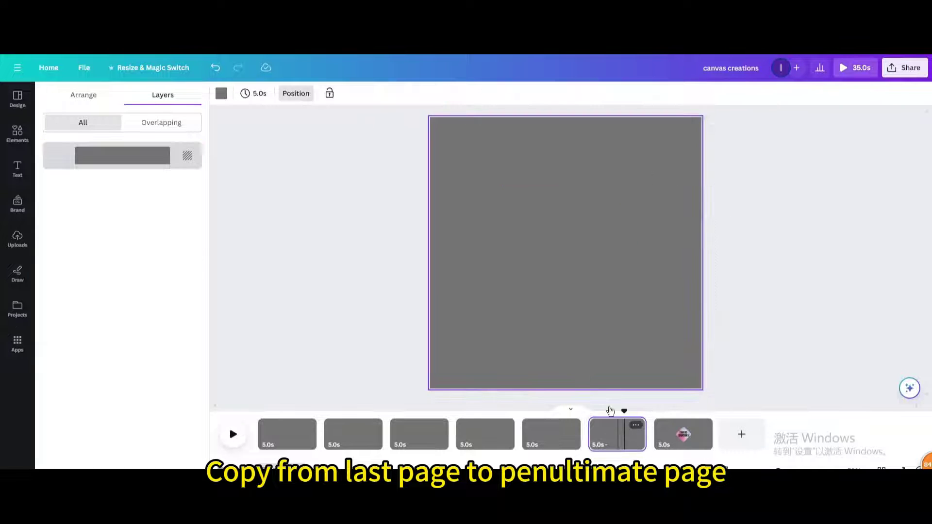
{"action": "right_click", "coordinate": [516, 170]}
{"action": "left_click", "coordinate": [540, 198]}
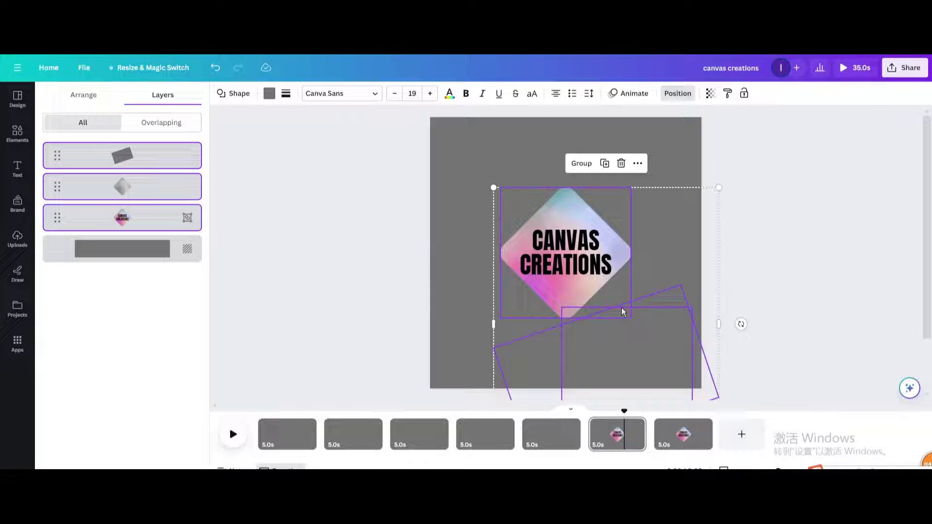
- Shift the rotated grey shape and the grey peel layer up and left
{"action": "left_click", "coordinate": [636, 292]}
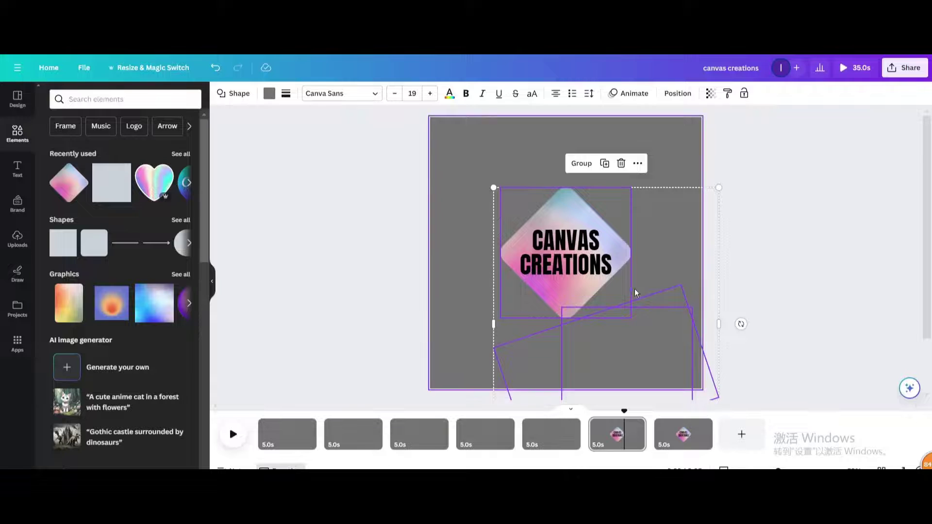
{"action": "left_click", "coordinate": [463, 260]}
{"action": "left_click", "coordinate": [659, 315]}
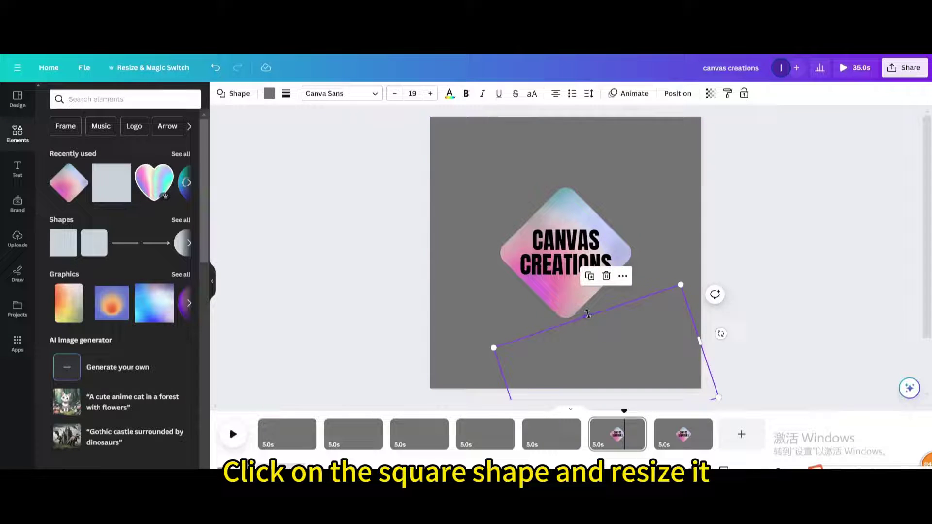
{"action": "left_click_drag", "start_coordinate": [587, 314], "coordinate": [580, 292]}
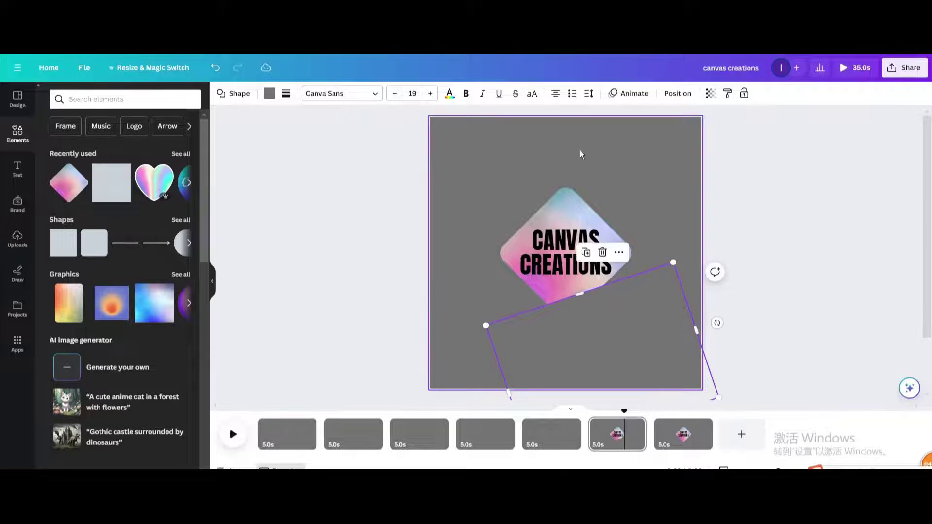
{"action": "left_click", "coordinate": [677, 94]}
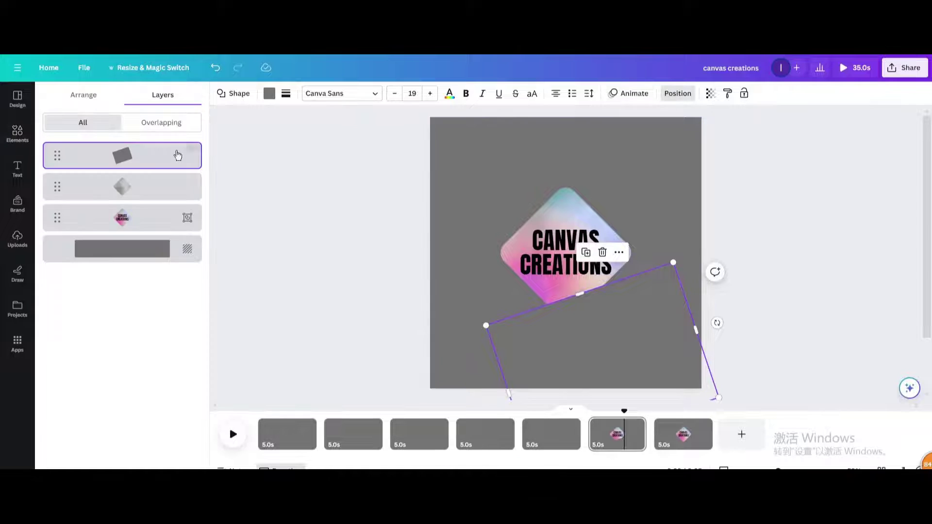
{"action": "left_click", "coordinate": [150, 185]}
{"action": "mouse_move", "coordinate": [592, 328]}
{"action": "left_mouse_down"}
{"action": "mouse_move", "coordinate": [598, 322]}
{"action": "mouse_move", "coordinate": [566, 310]}
{"action": "mouse_move", "coordinate": [575, 304]}
{"action": "left_mouse_up"}
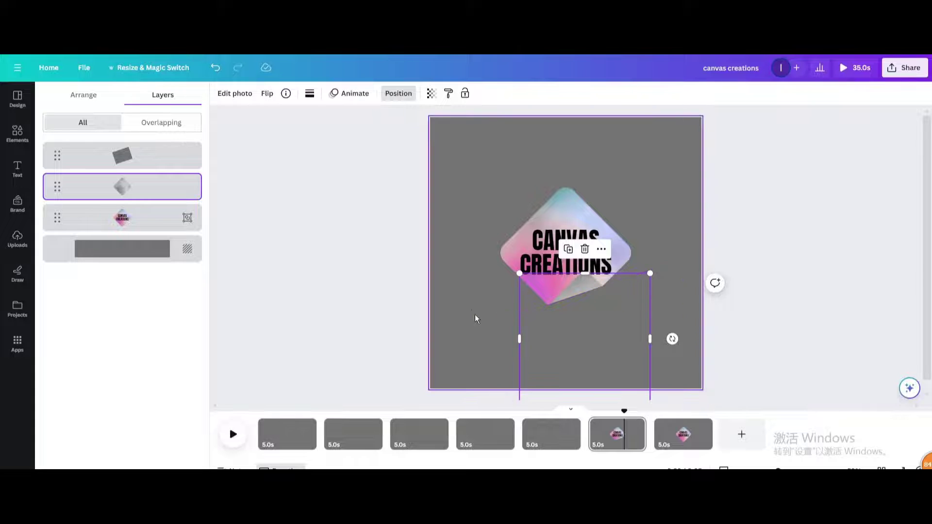
- Copy the three sticker layers and paste them onto page 5
{"action": "left_click_drag", "start_coordinate": [459, 181], "coordinate": [610, 333]}
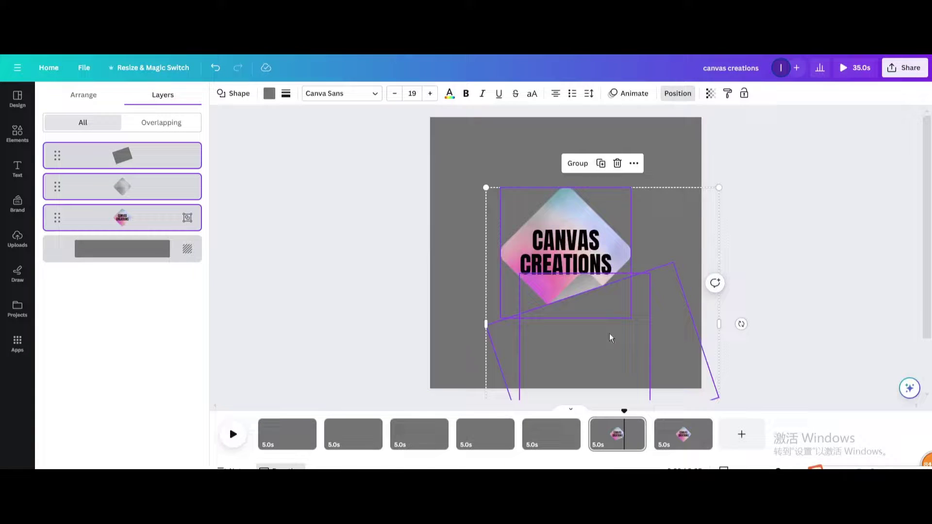
{"action": "right_click", "coordinate": [595, 226]}
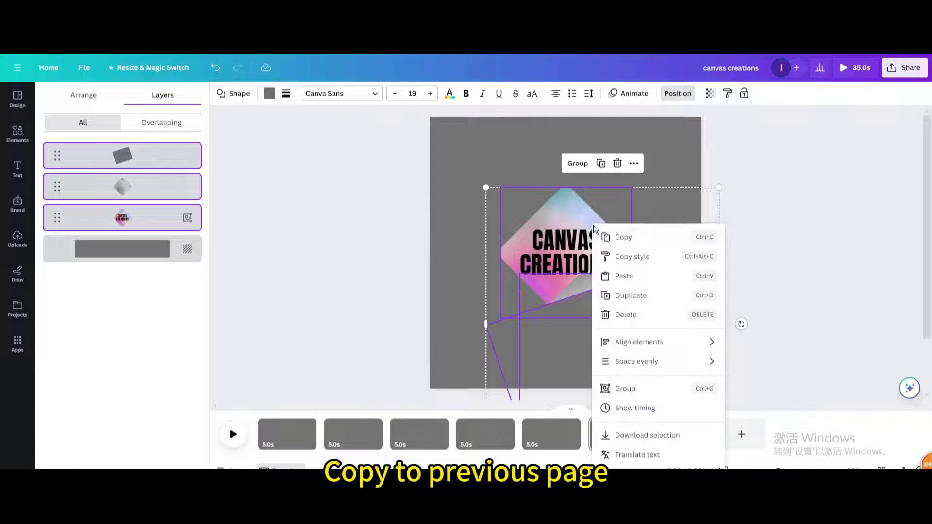
{"action": "left_click", "coordinate": [617, 237]}
{"action": "left_click", "coordinate": [546, 447]}
{"action": "right_click", "coordinate": [470, 166]}
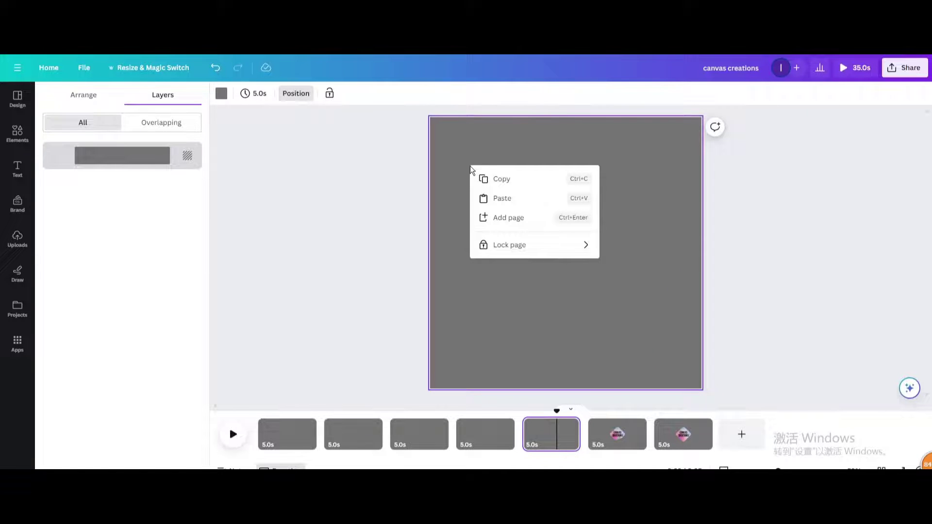
{"action": "left_click", "coordinate": [510, 198]}
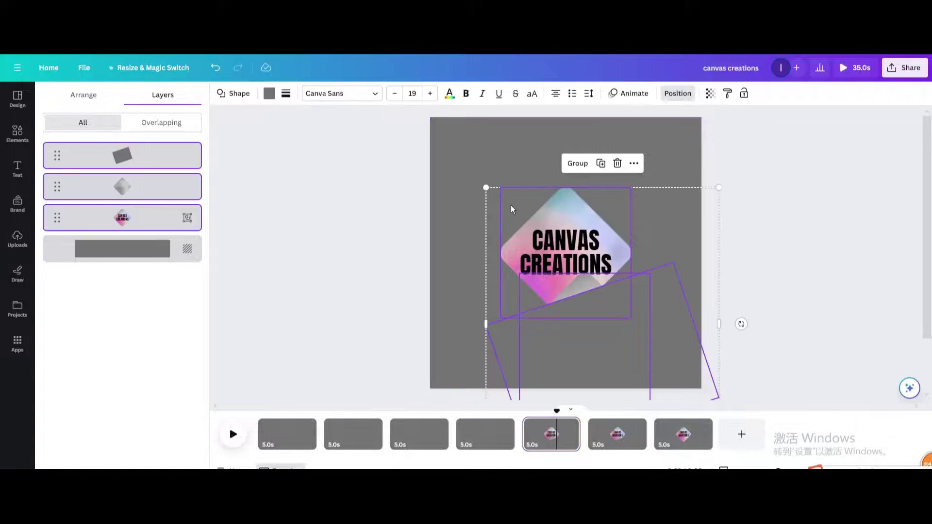
- Enlarge the rotated grey shape upward and nudge it slightly up-right
{"action": "left_click", "coordinate": [146, 162]}
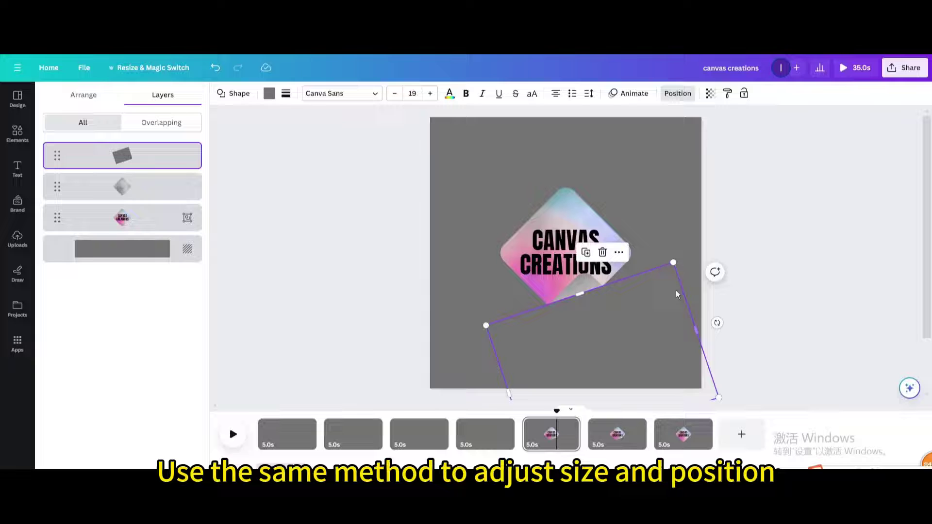
{"action": "left_click_drag", "start_coordinate": [584, 294], "coordinate": [579, 274]}
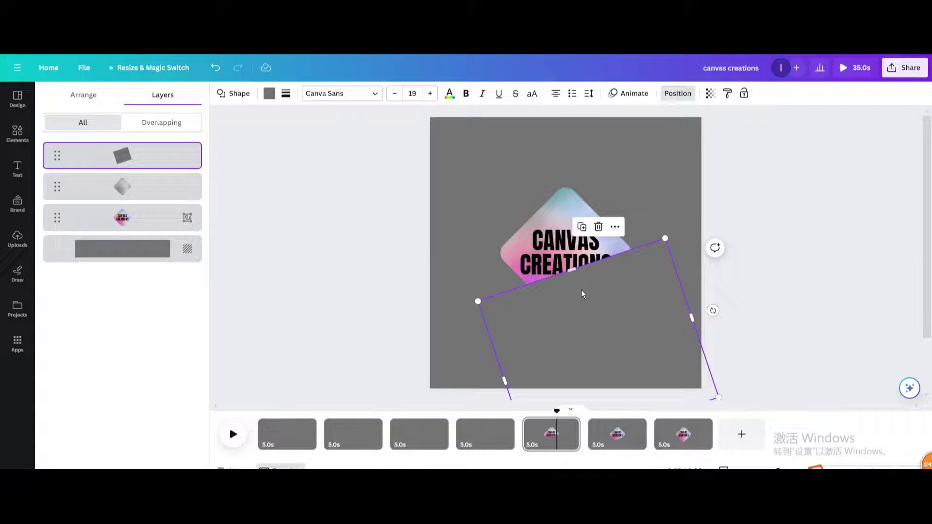
{"action": "left_click", "coordinate": [123, 189]}
{"action": "left_click", "coordinate": [583, 299]}
{"action": "left_click_drag", "start_coordinate": [582, 303], "coordinate": [584, 302]}
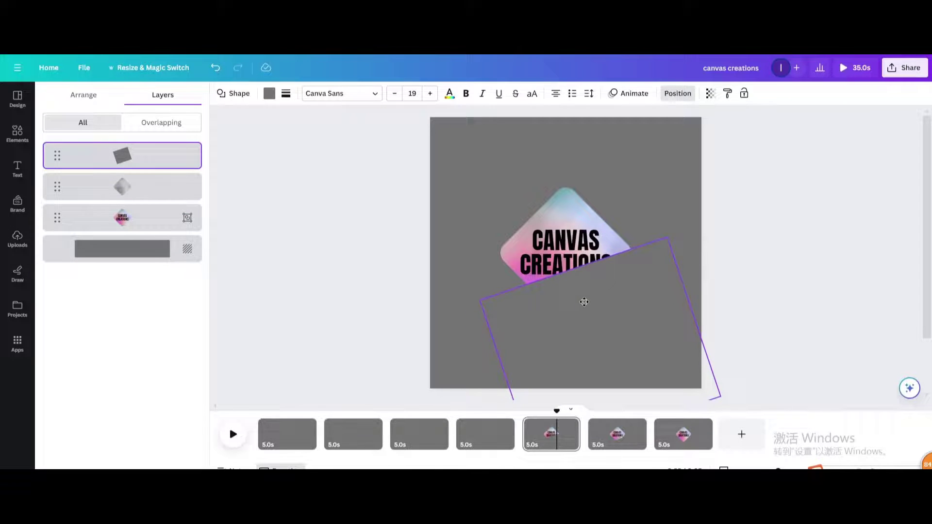
{"action": "left_click", "coordinate": [123, 187]}
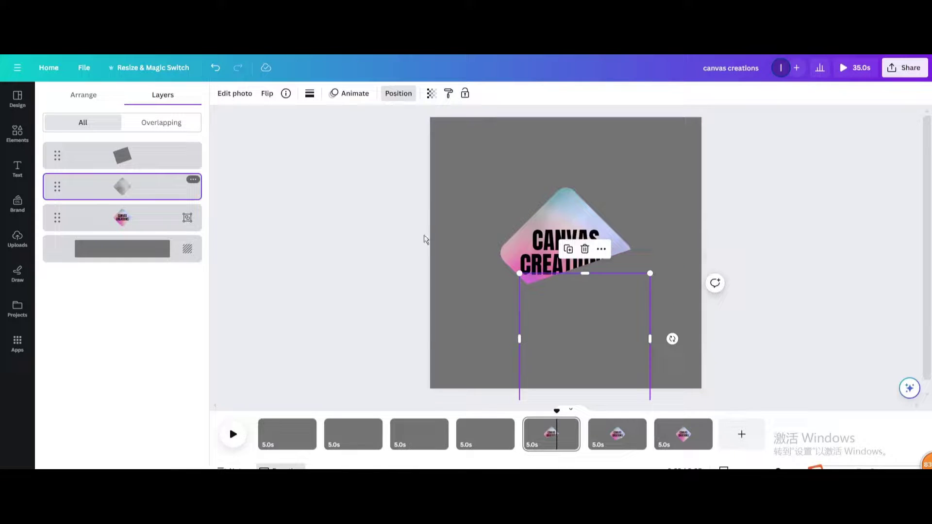
{"action": "left_click", "coordinate": [611, 319]}
- Raise the grey peel layer higher so it covers more of the sticker
{"action": "left_click", "coordinate": [131, 186]}
{"action": "left_click_drag", "start_coordinate": [530, 274], "coordinate": [535, 219]}
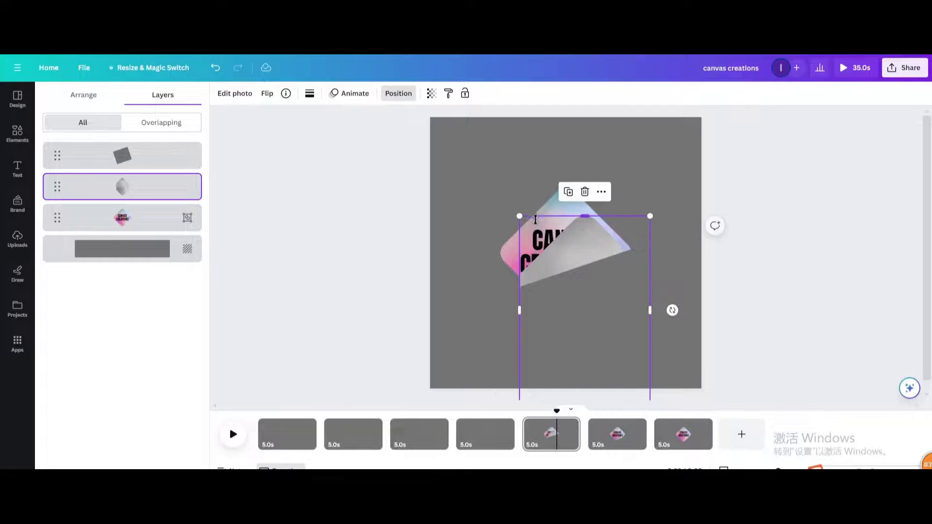
{"action": "left_click", "coordinate": [216, 69]}
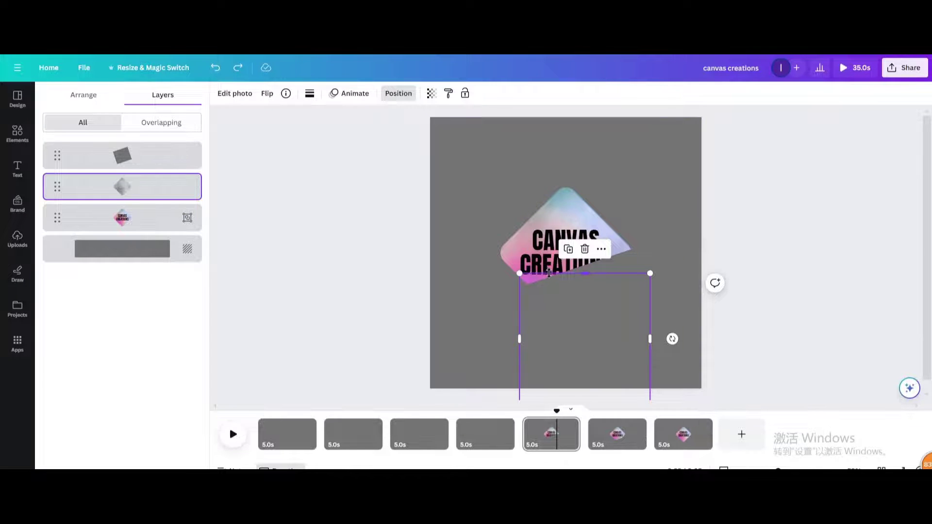
{"action": "left_click_drag", "start_coordinate": [535, 280], "coordinate": [534, 254]}
{"action": "left_click_drag", "start_coordinate": [534, 242], "coordinate": [544, 222]}
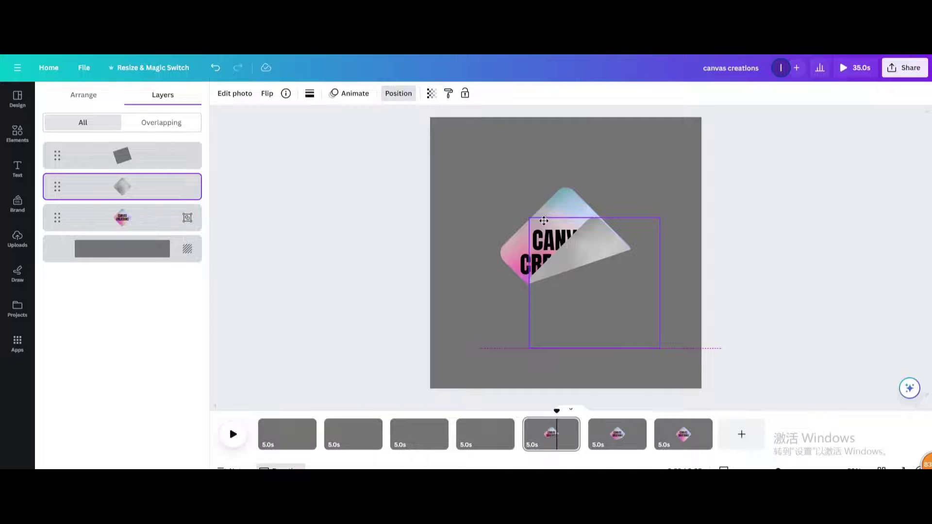
{"action": "left_click_drag", "start_coordinate": [544, 221], "coordinate": [541, 220]}
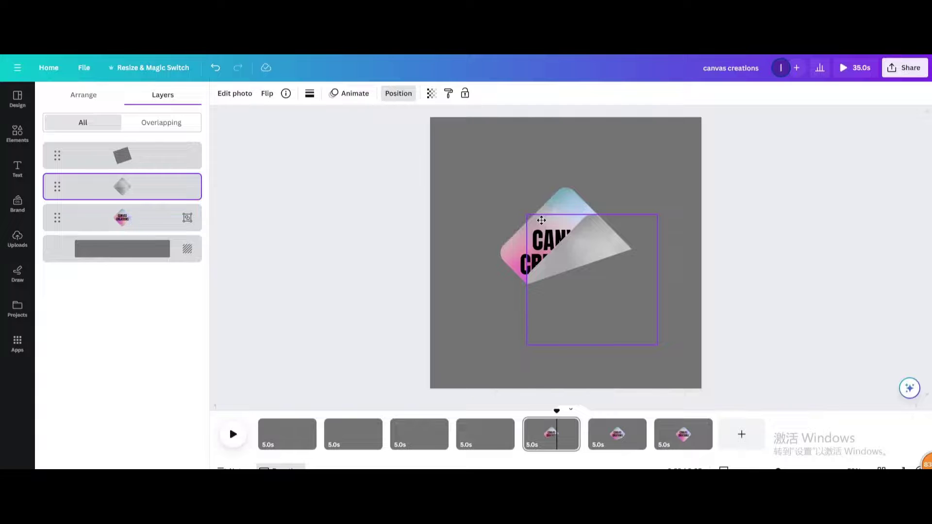
{"action": "left_click", "coordinate": [476, 277]}
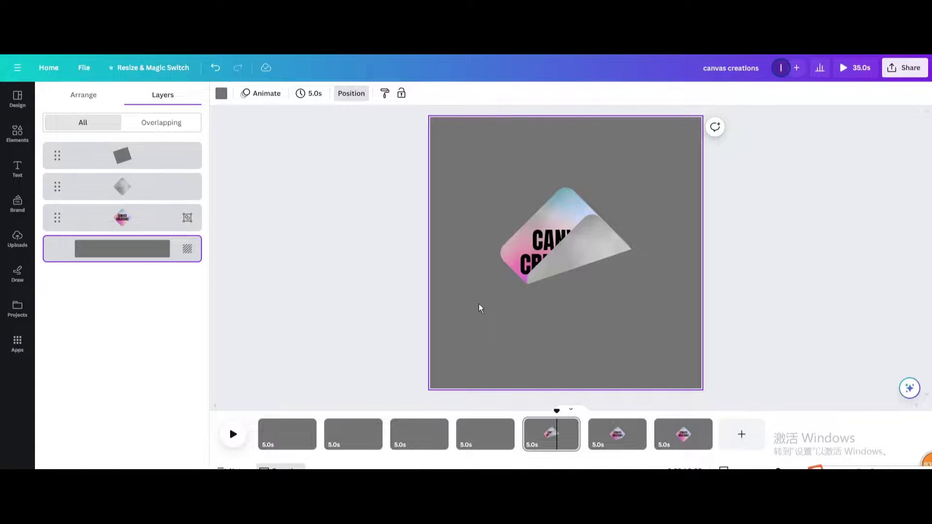
- Copy the three sticker layers and paste them onto page 4
{"action": "left_click_drag", "start_coordinate": [469, 176], "coordinate": [620, 395]}
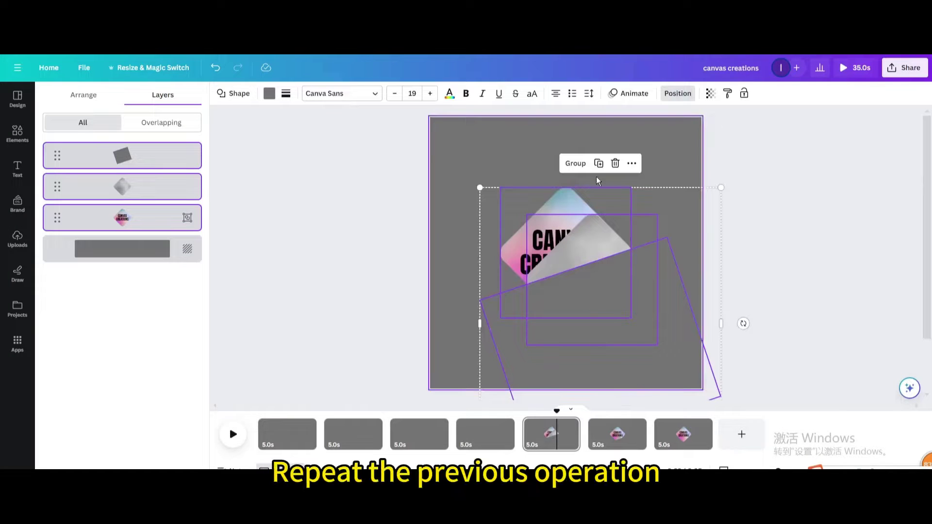
{"action": "right_click", "coordinate": [584, 212]}
{"action": "left_click", "coordinate": [593, 219]}
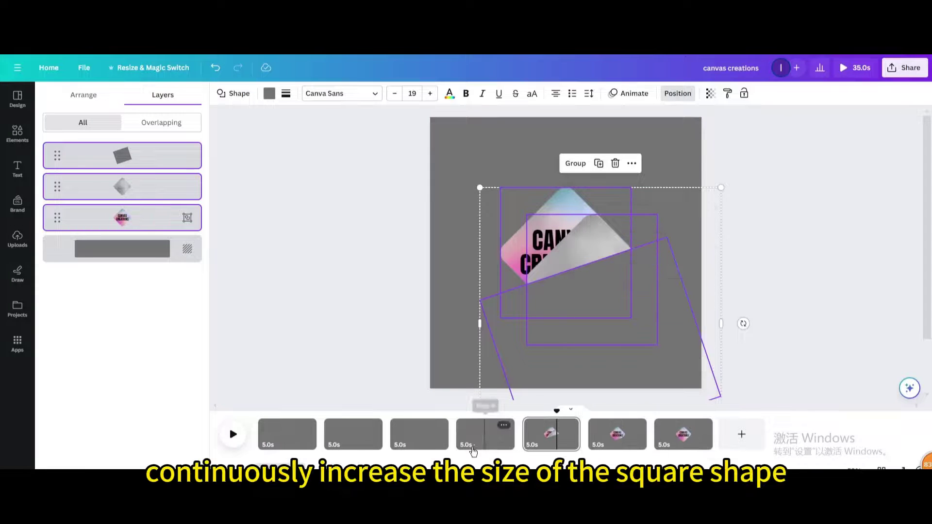
{"action": "left_click", "coordinate": [488, 428]}
{"action": "right_click", "coordinate": [504, 211]}
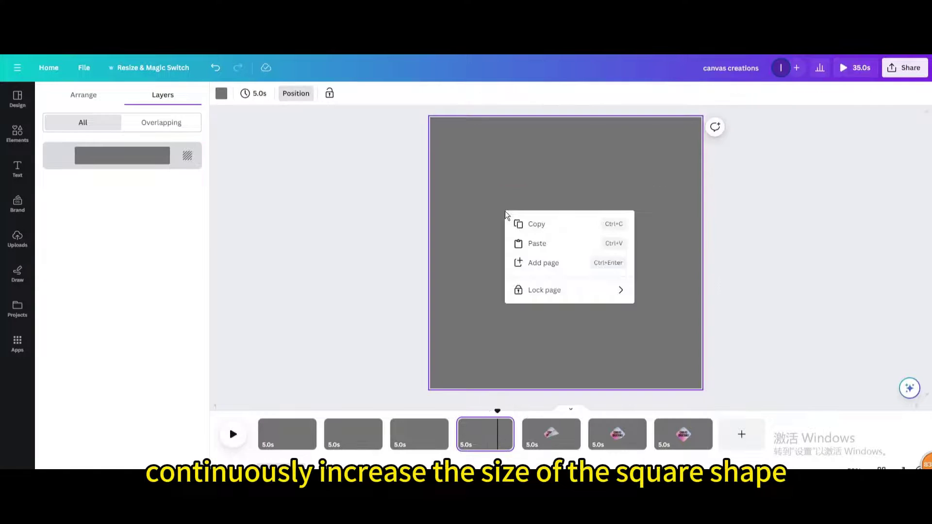
{"action": "left_click", "coordinate": [529, 244]}
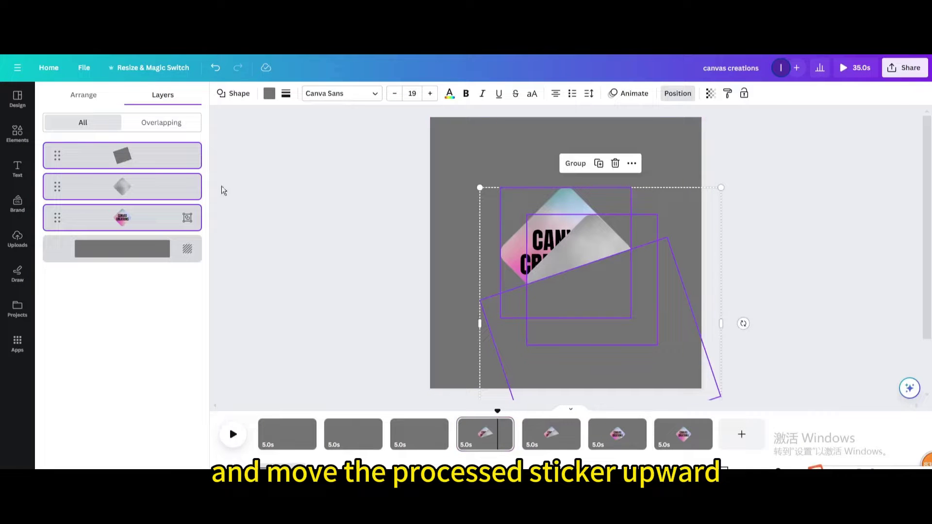
- Move the rotated grey shape and grey peel layer up to hide nearly all the sticker
{"action": "left_click", "coordinate": [526, 293]}
{"action": "left_click_drag", "start_coordinate": [551, 298], "coordinate": [549, 283]}
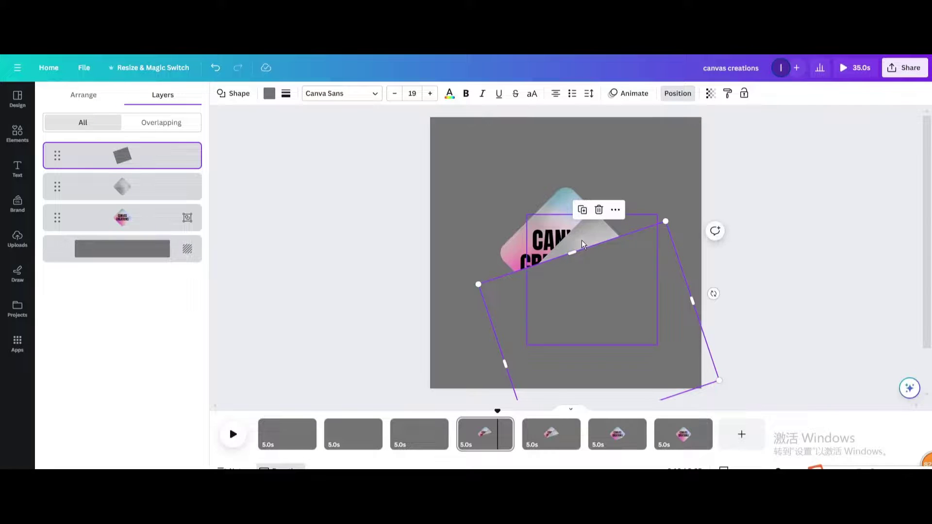
{"action": "left_click_drag", "start_coordinate": [585, 235], "coordinate": [562, 213]}
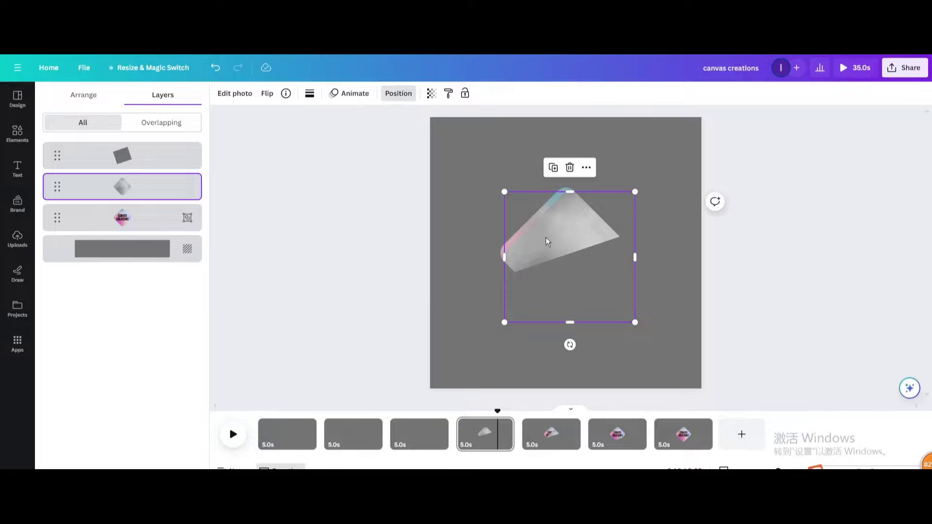
{"action": "left_click_drag", "start_coordinate": [488, 196], "coordinate": [605, 348]}
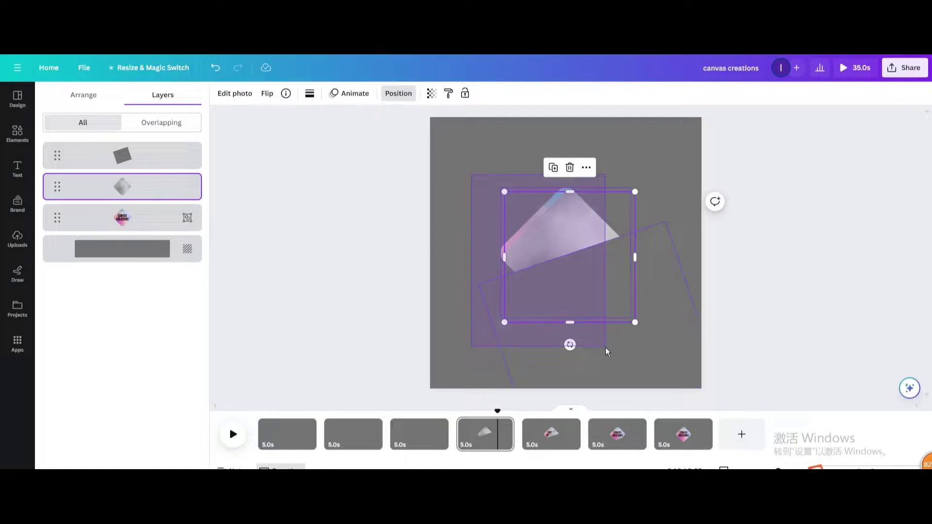
- Paste the copied sticker layers onto page 3
{"action": "right_click", "coordinate": [575, 222]}
{"action": "key", "text": "Escape"}
{"action": "left_click", "coordinate": [415, 442]}
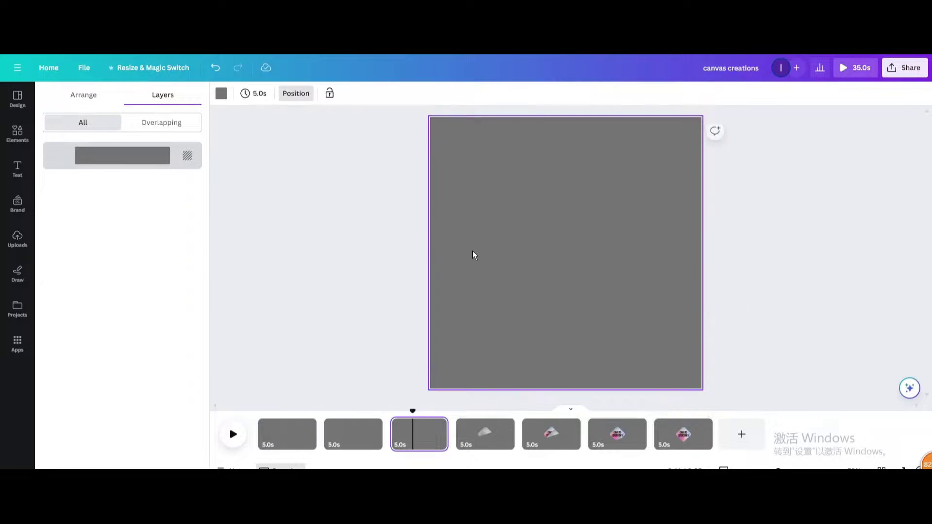
{"action": "right_click", "coordinate": [473, 251]}
{"action": "left_click", "coordinate": [502, 284]}
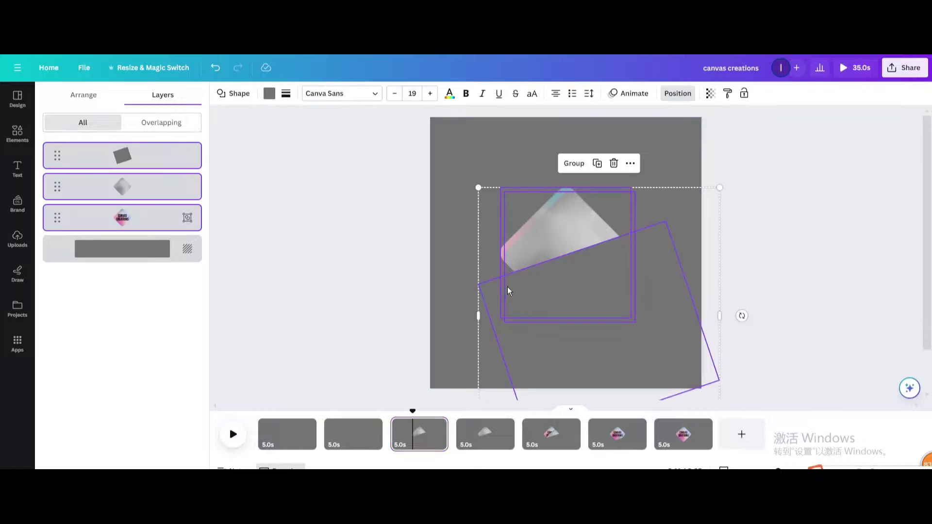
- Move the cover rectangle and grey diamond flap up and left, then select all layers
{"action": "left_click", "coordinate": [136, 155]}
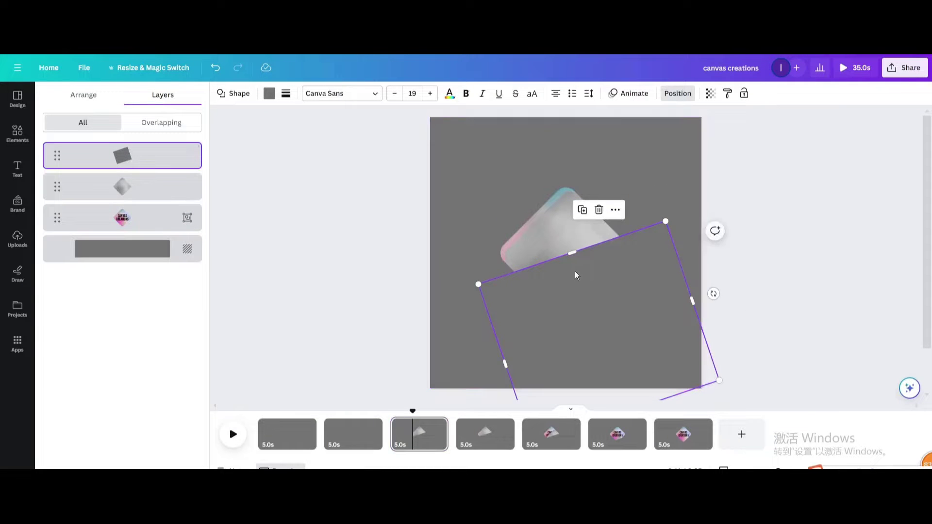
{"action": "left_click_drag", "start_coordinate": [582, 264], "coordinate": [573, 251]}
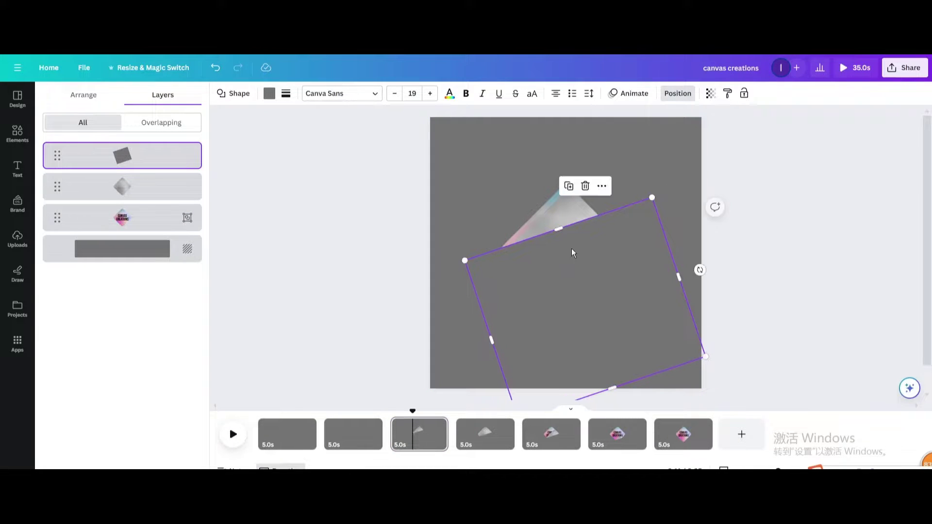
{"action": "left_click", "coordinate": [198, 191]}
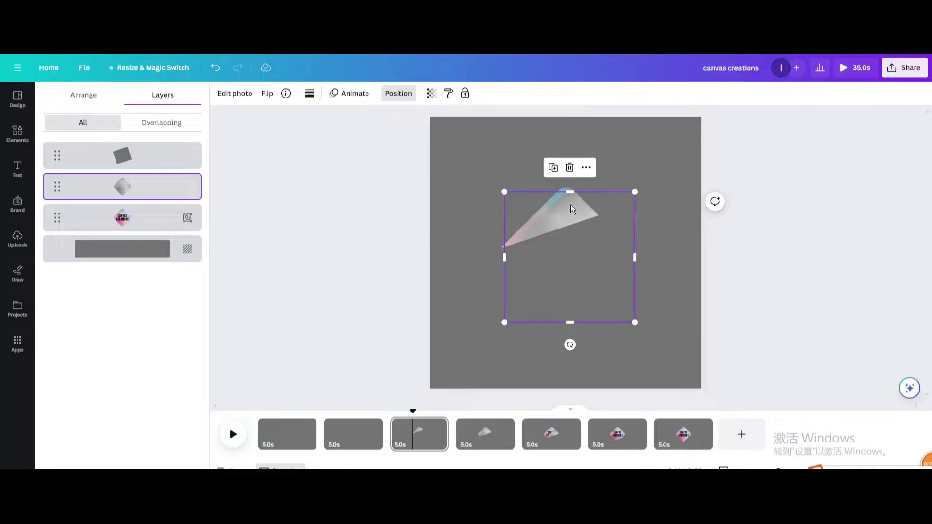
{"action": "left_click_drag", "start_coordinate": [571, 209], "coordinate": [537, 162]}
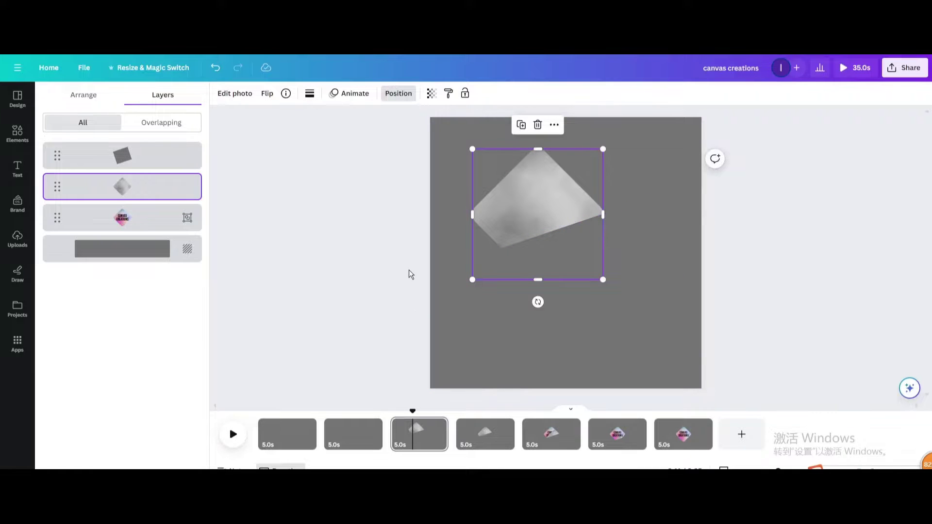
{"action": "left_click_drag", "start_coordinate": [441, 165], "coordinate": [613, 307]}
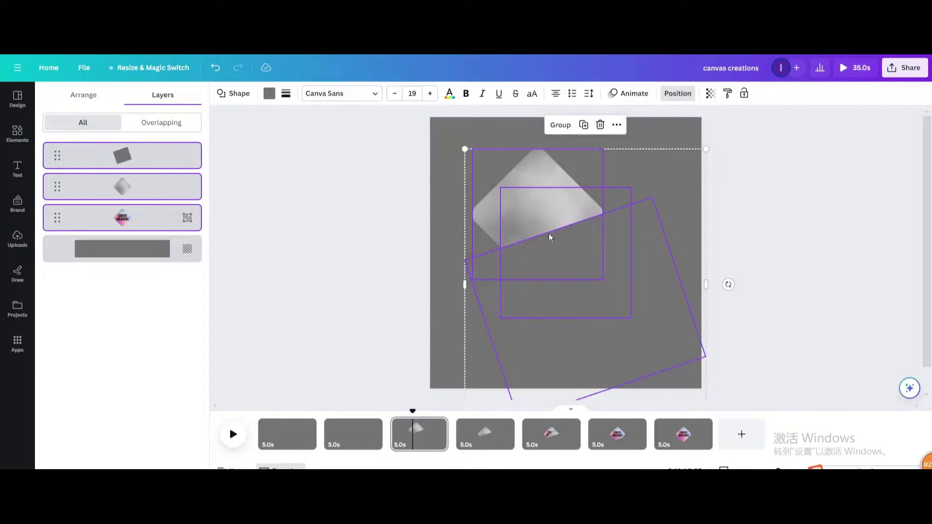
- Copy the sticker layers and paste them onto page 2
{"action": "right_click", "coordinate": [576, 164]}
{"action": "left_click", "coordinate": [595, 175]}
{"action": "left_click", "coordinate": [352, 447]}
{"action": "right_click", "coordinate": [514, 210]}
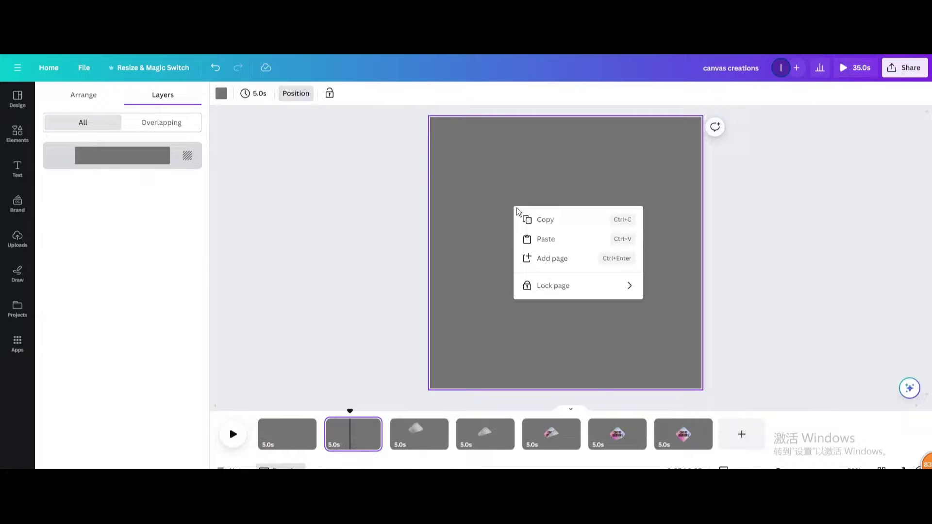
{"action": "left_click", "coordinate": [549, 243]}
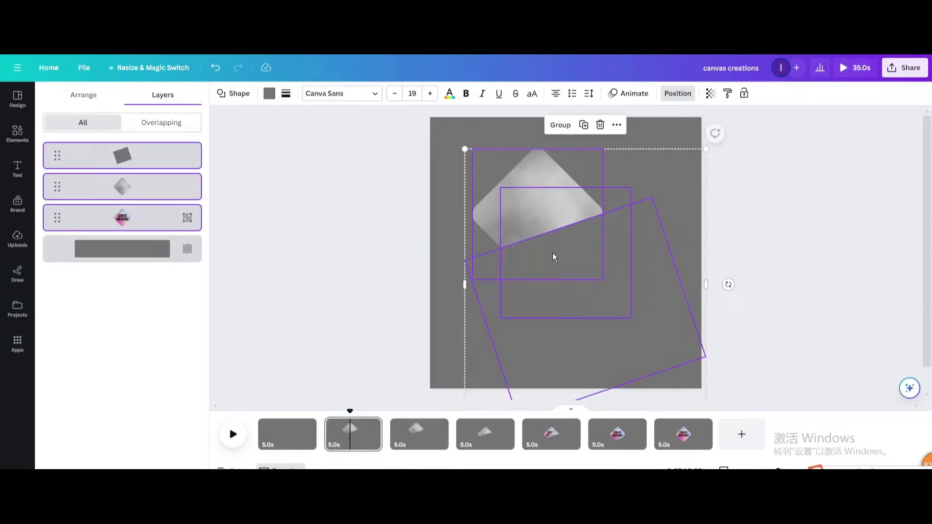
- Push the grey diamond flap and cover rectangle further up-left to the top edge
{"action": "left_click", "coordinate": [438, 255]}
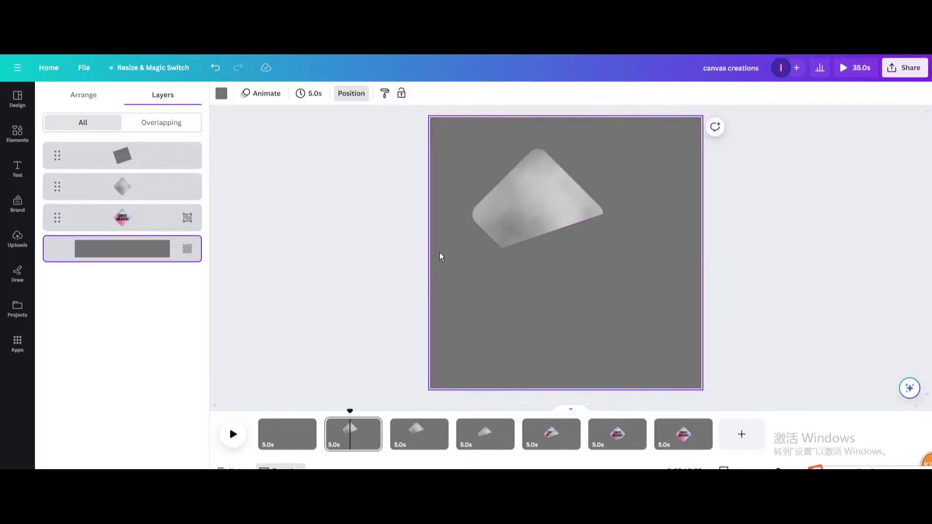
{"action": "left_click", "coordinate": [502, 193]}
{"action": "left_click_drag", "start_coordinate": [511, 193], "coordinate": [500, 172]}
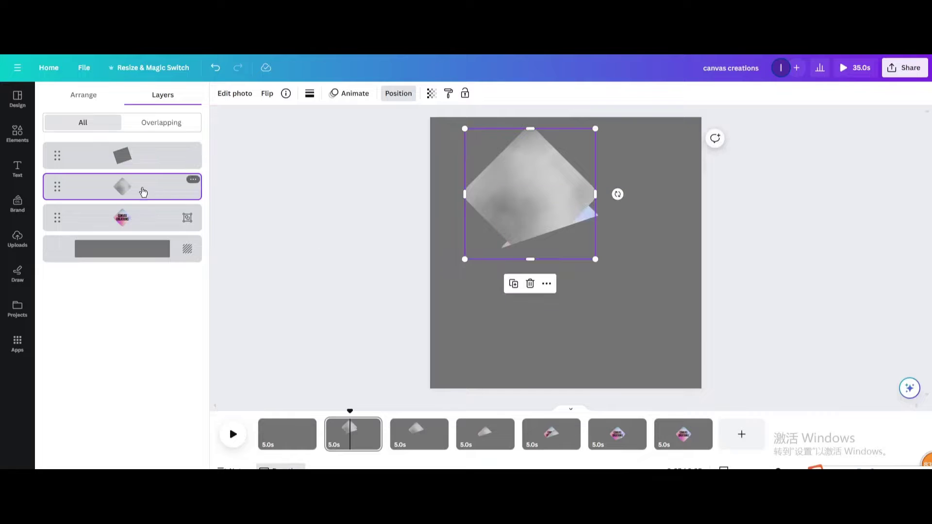
{"action": "left_click", "coordinate": [129, 156]}
{"action": "left_click_drag", "start_coordinate": [579, 278], "coordinate": [570, 253]}
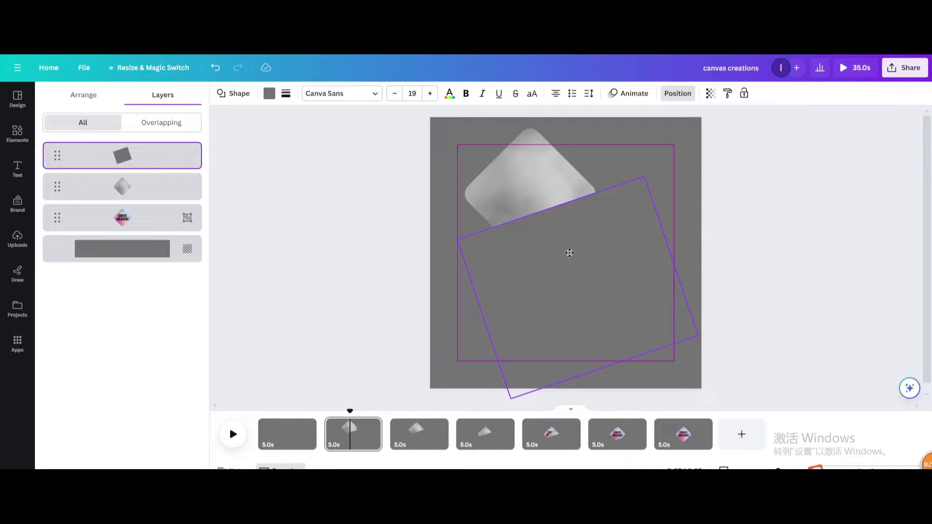
{"action": "left_click_drag", "start_coordinate": [569, 253], "coordinate": [569, 253]}
{"action": "left_click_drag", "start_coordinate": [541, 198], "coordinate": [538, 174]}
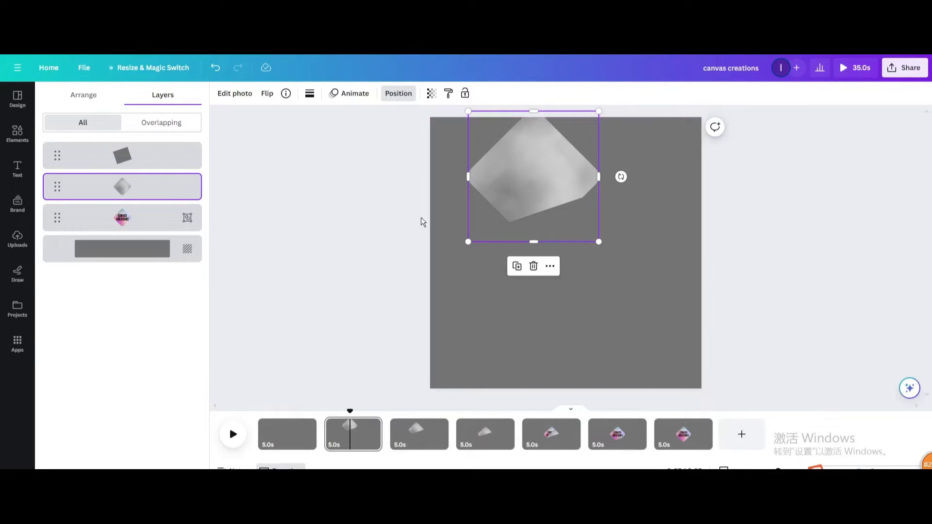
- Set the page duration to 0.3s for all pages and rewind playback to the start
{"action": "left_click", "coordinate": [454, 197]}
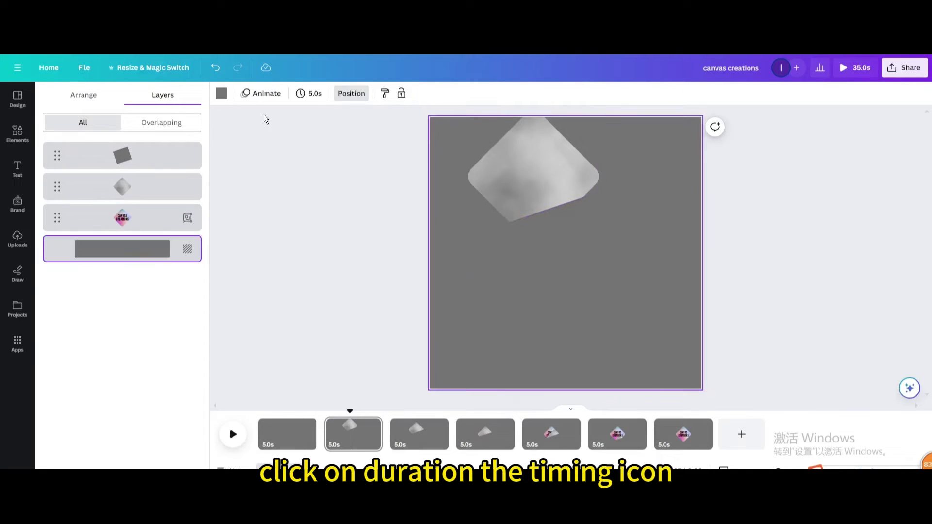
{"action": "left_click", "coordinate": [306, 94]}
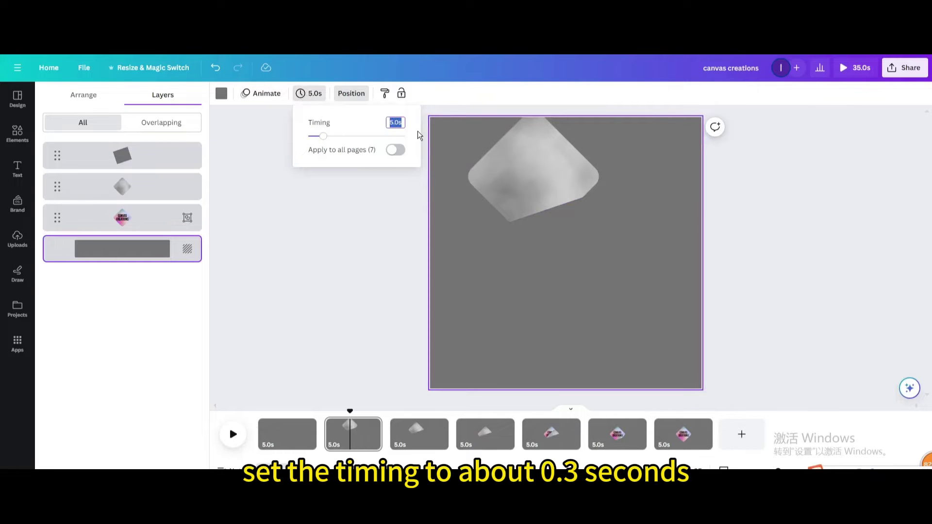
{"action": "type", "text": "0.3"}
{"action": "left_click", "coordinate": [396, 149]}
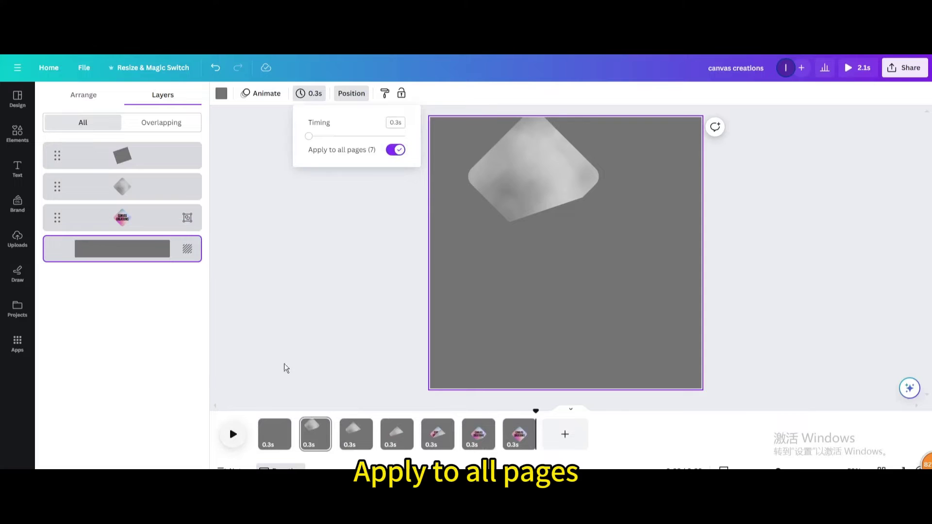
{"action": "left_click_drag", "start_coordinate": [537, 413], "coordinate": [258, 413]}
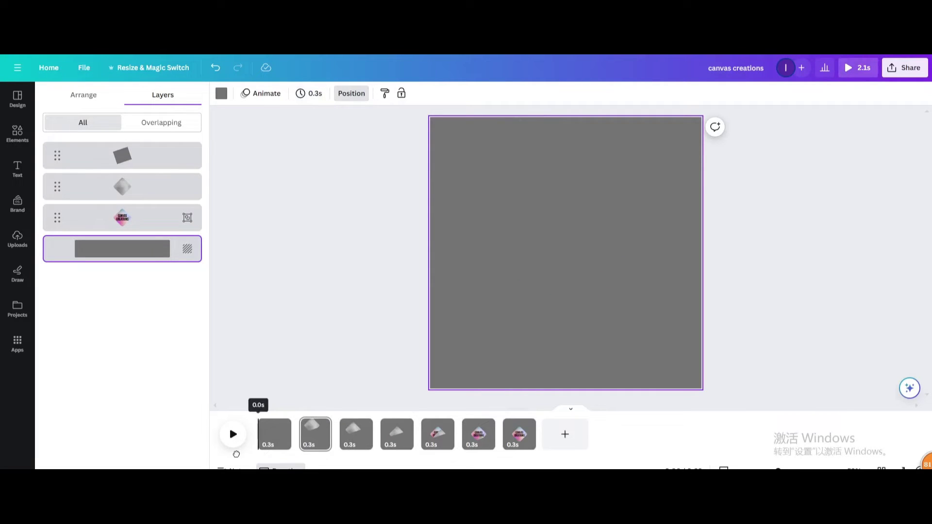
{"action": "left_click", "coordinate": [233, 435]}
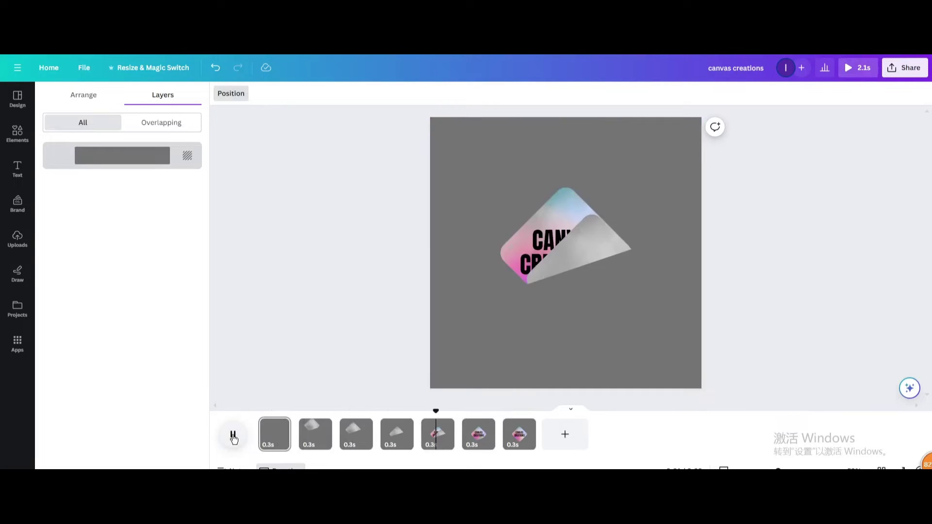
{"action": "left_click", "coordinate": [862, 72]}
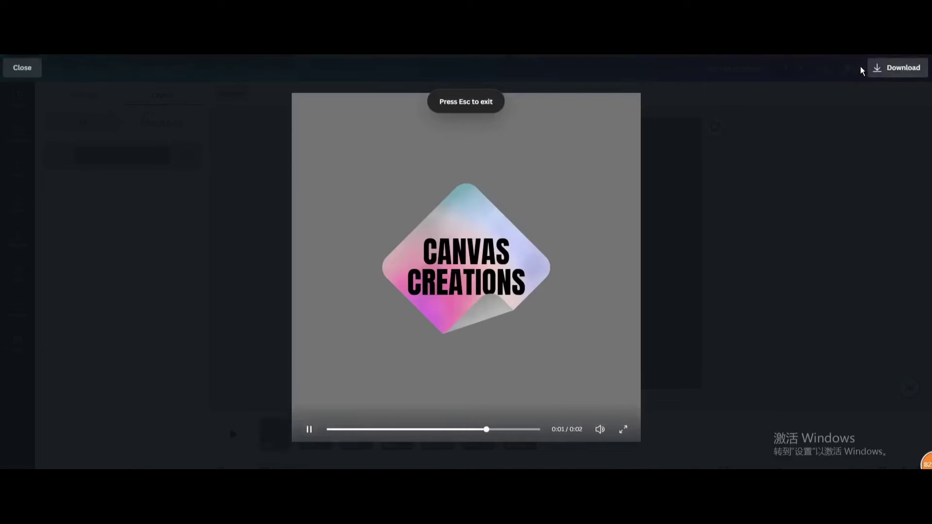
{"action": "key", "text": "Escape"}
- Download the 2.1-second animation from Share as an MP4 Video file
{"action": "left_click", "coordinate": [905, 68]}
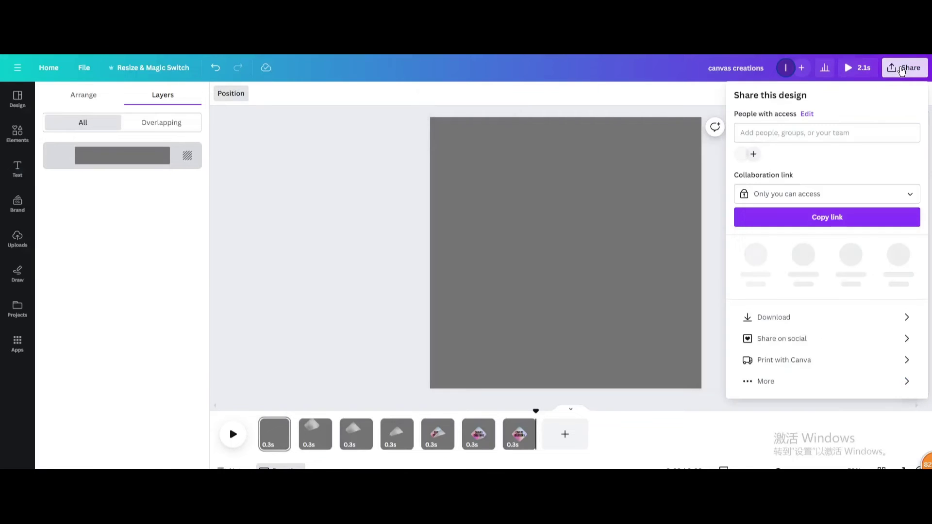
{"action": "left_click", "coordinate": [773, 313]}
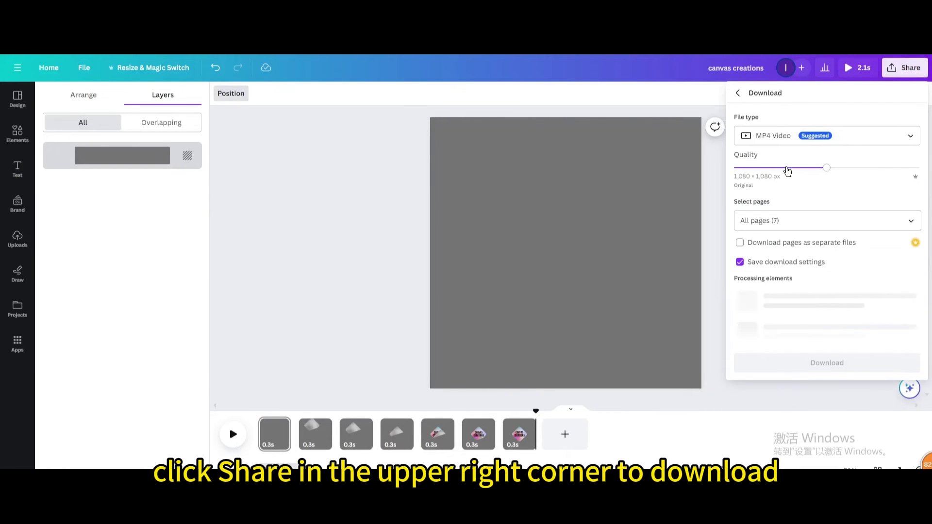
{"action": "left_click", "coordinate": [777, 141]}
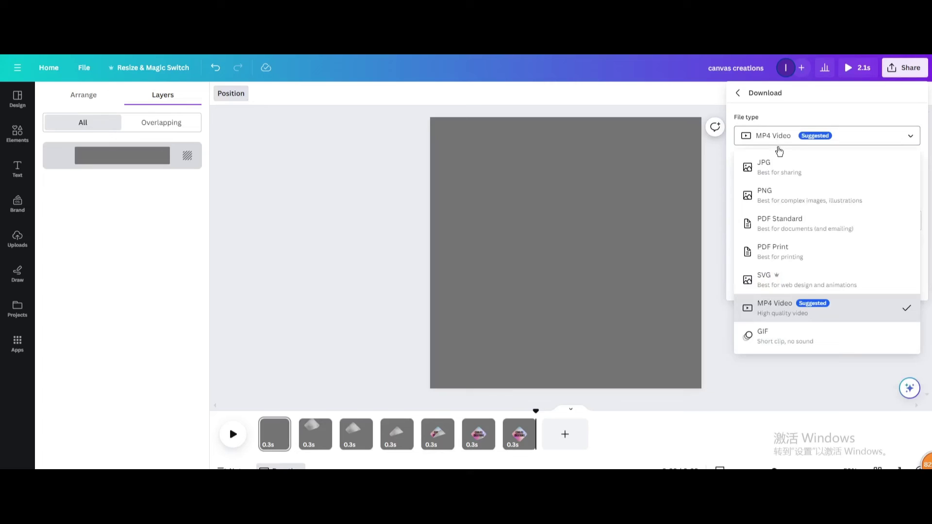
{"action": "left_click", "coordinate": [760, 312]}
{"action": "left_click", "coordinate": [806, 284]}
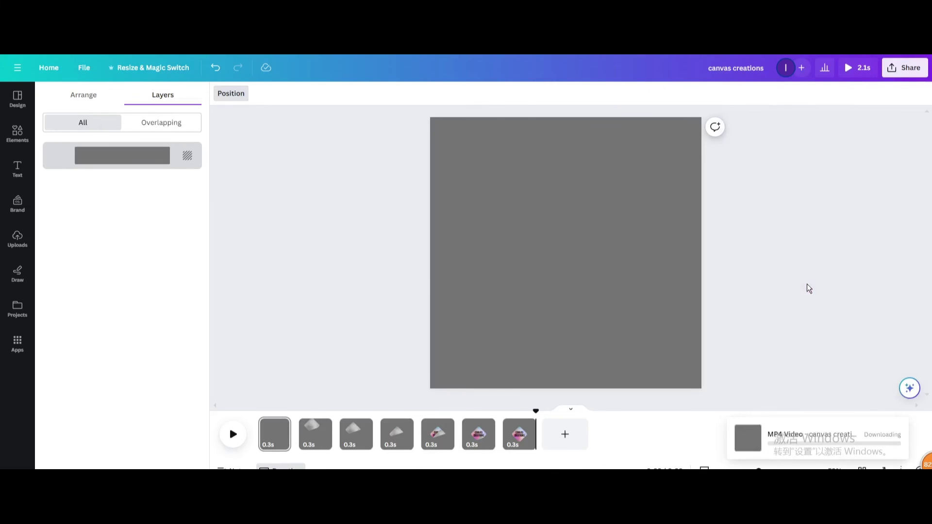